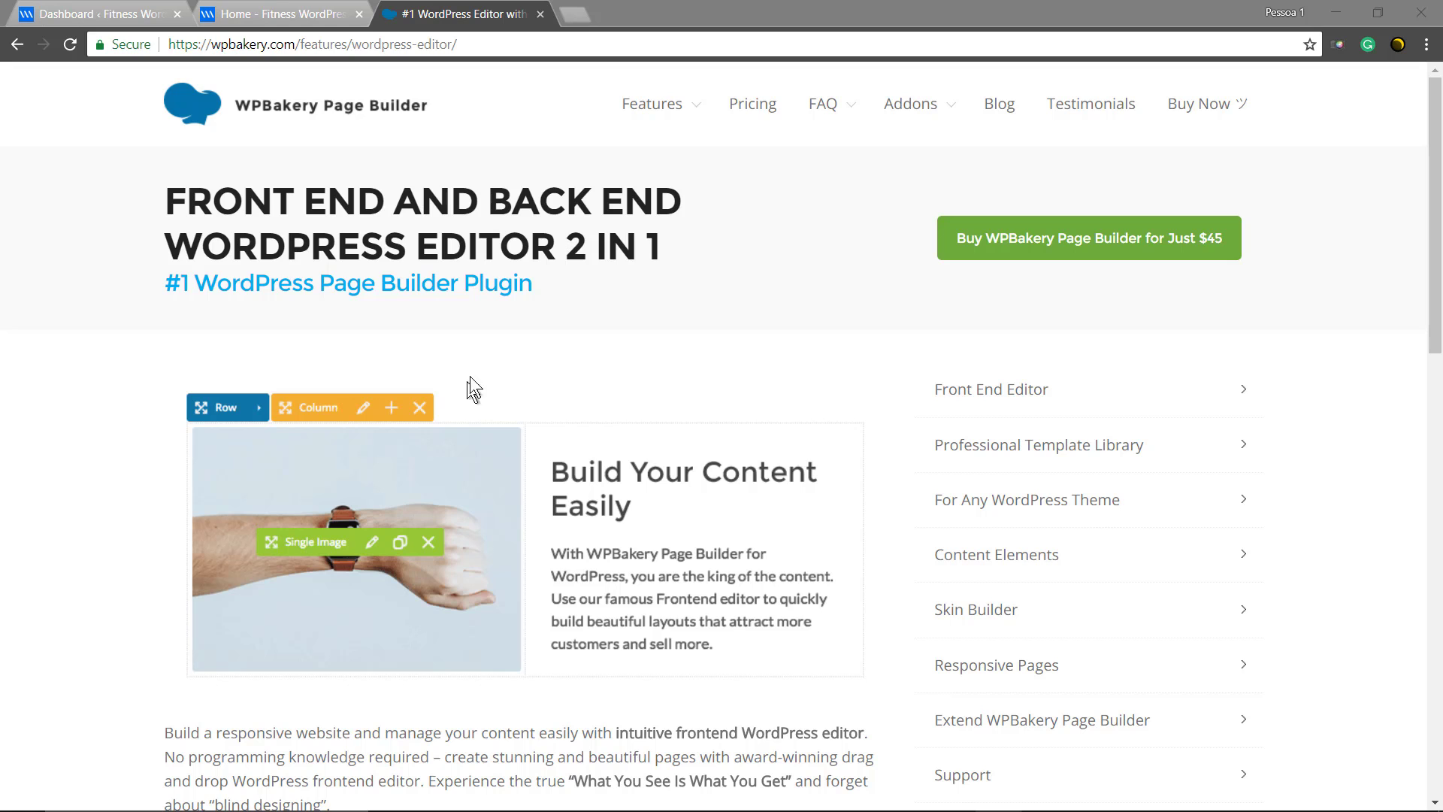
- Switch from the demo tabs to the Fitness site's WordPress dashboard
left_click(297, 17)
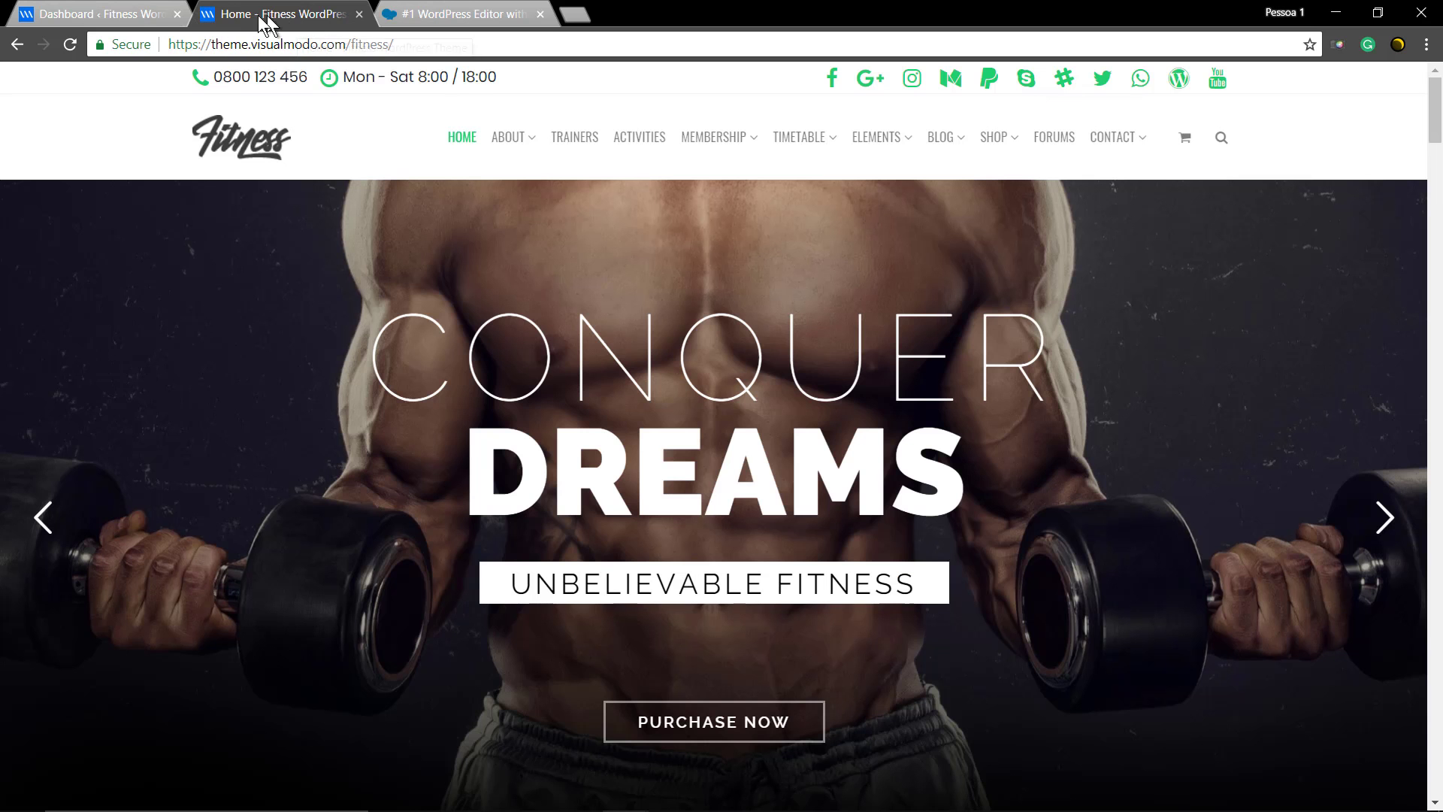
left_click(112, 15)
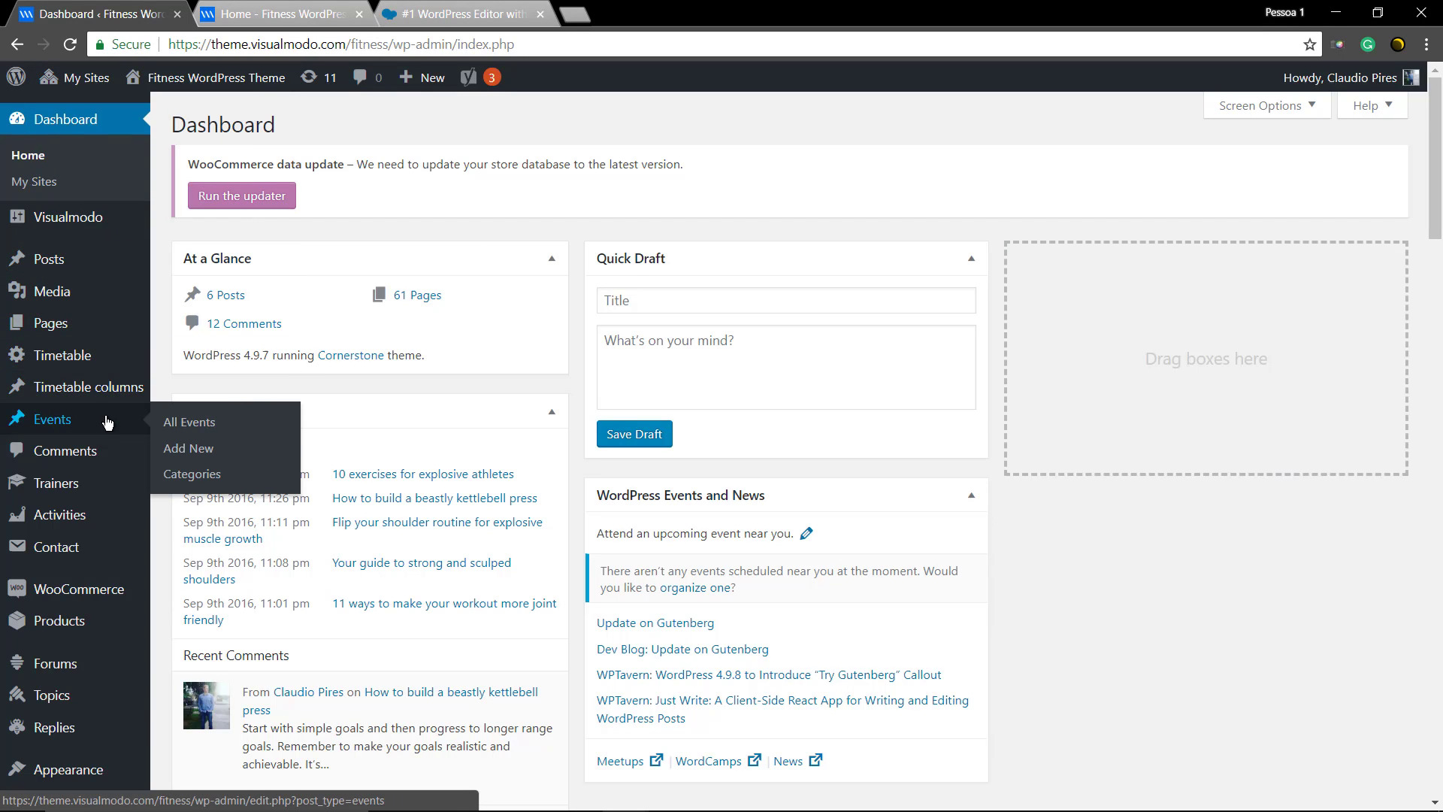
mouse_move(51, 322)
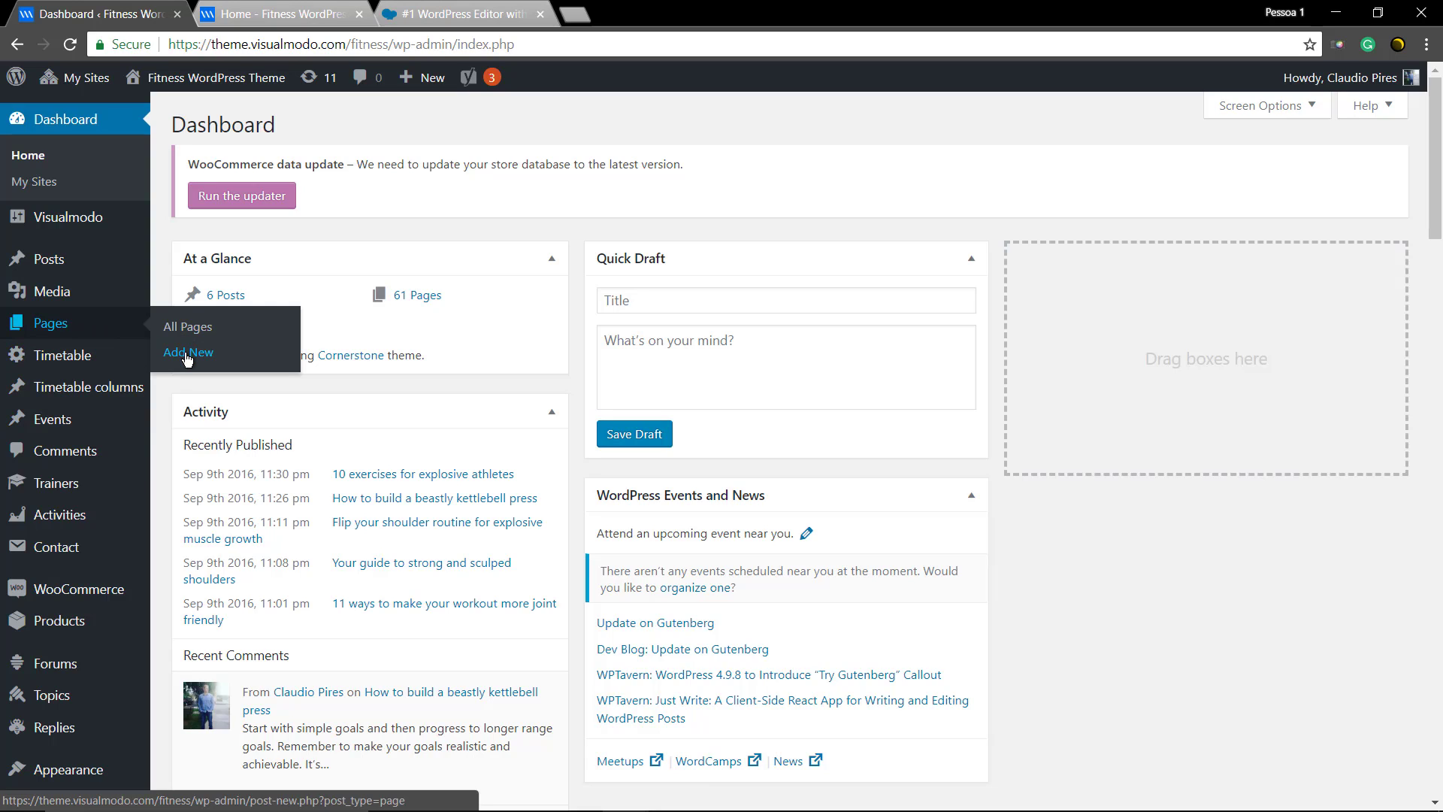
- Create a new blank page from Pages > Add New
left_click(187, 353)
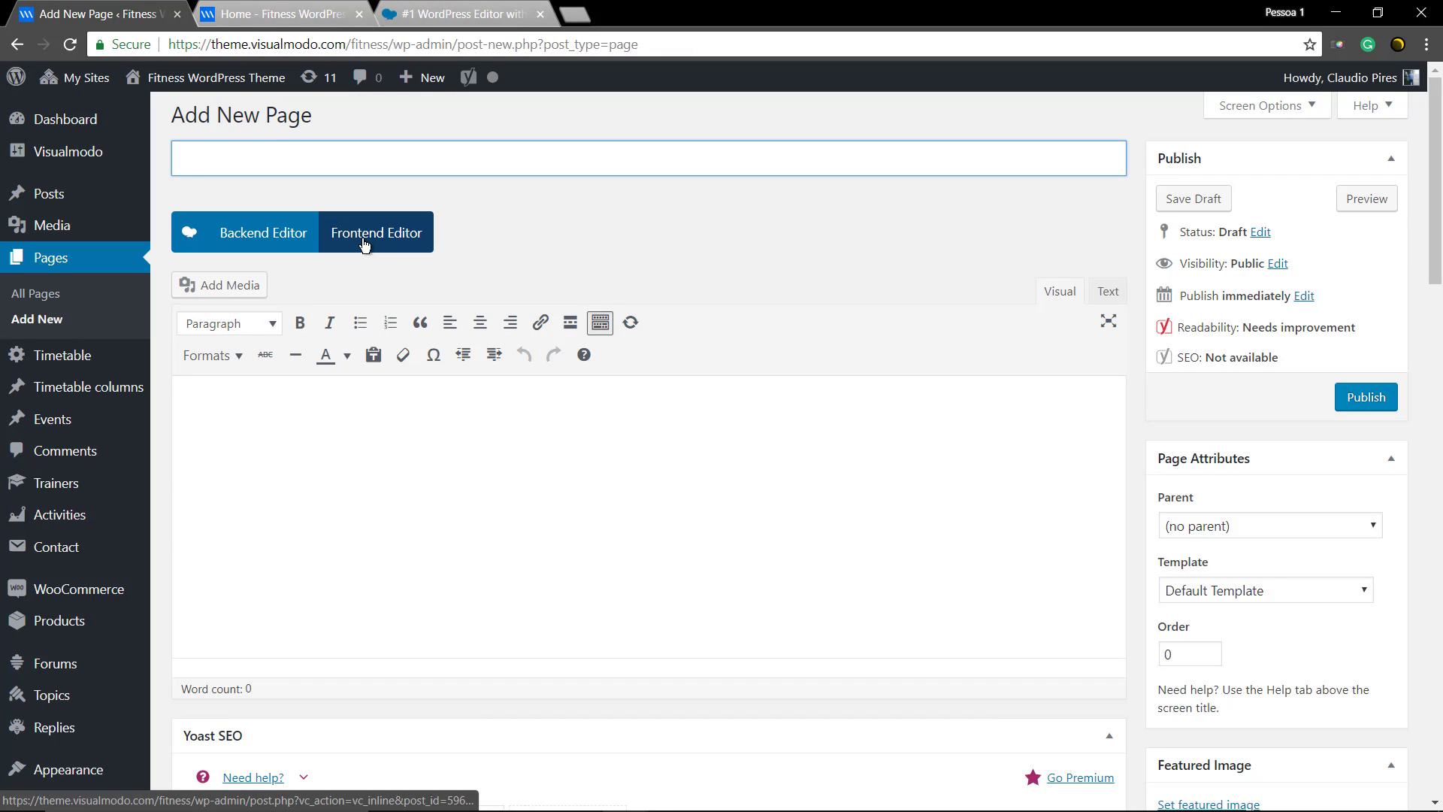
- Open the page in the Frontend Editor and add a Text Block with its default paragraph
left_click(361, 238)
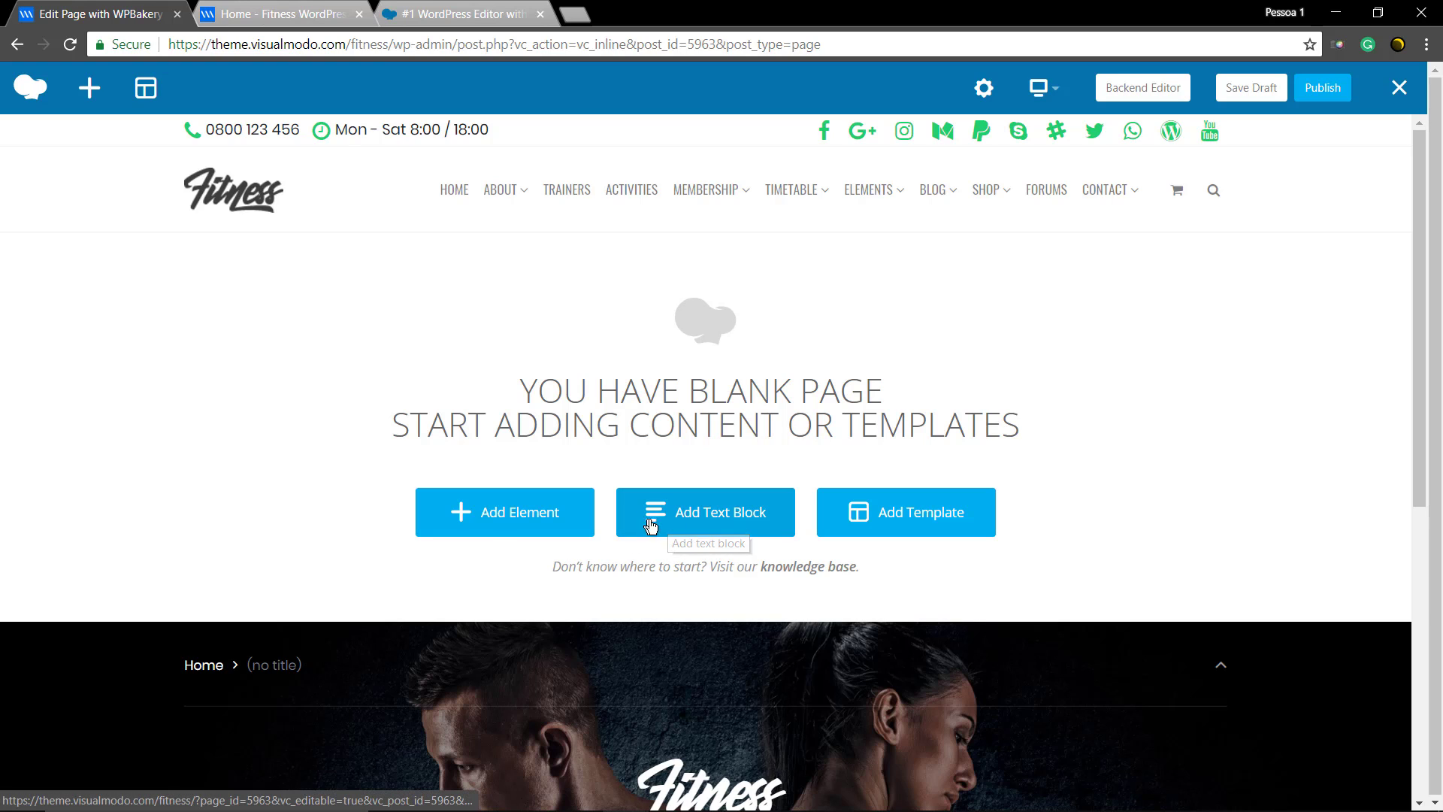
left_click(689, 522)
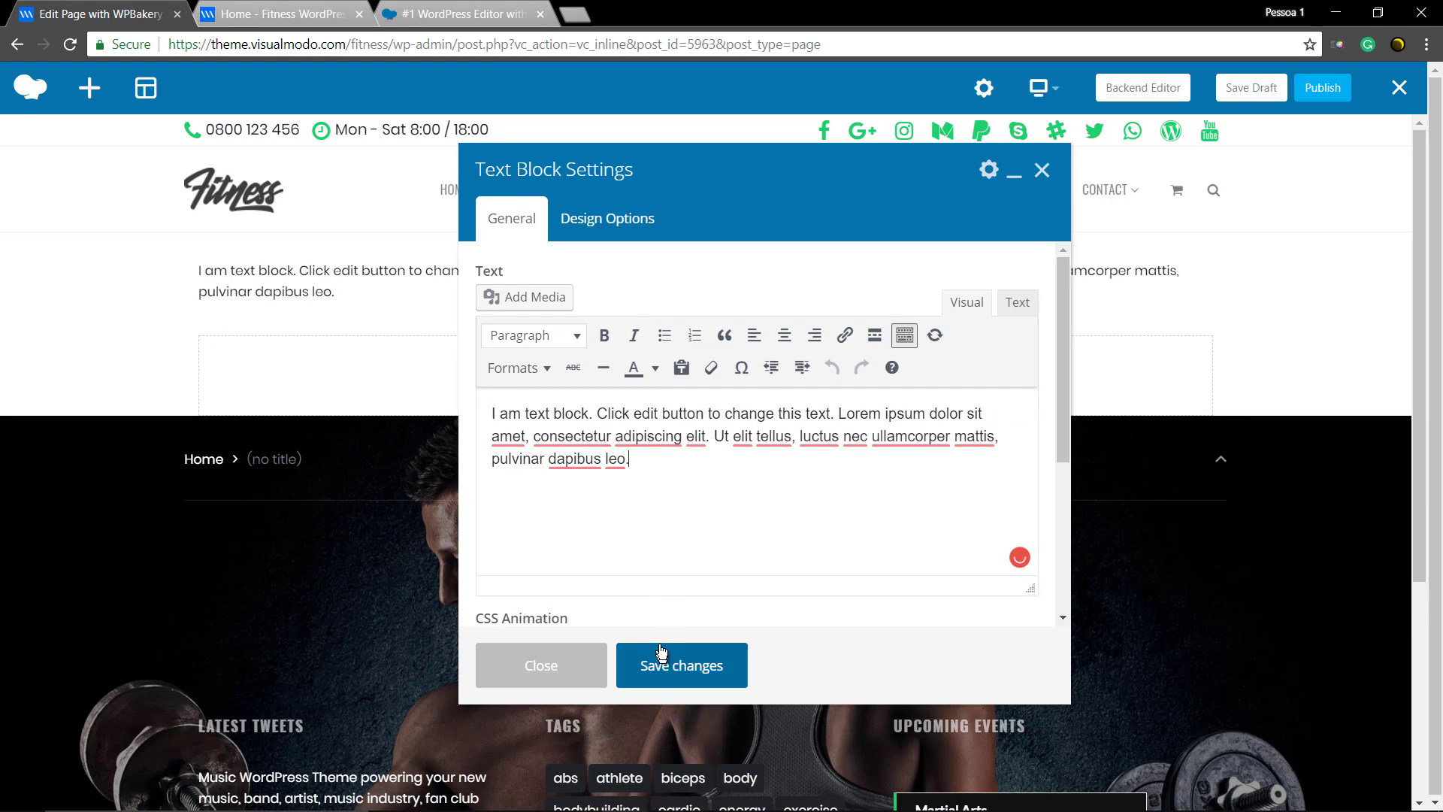
left_click(678, 560)
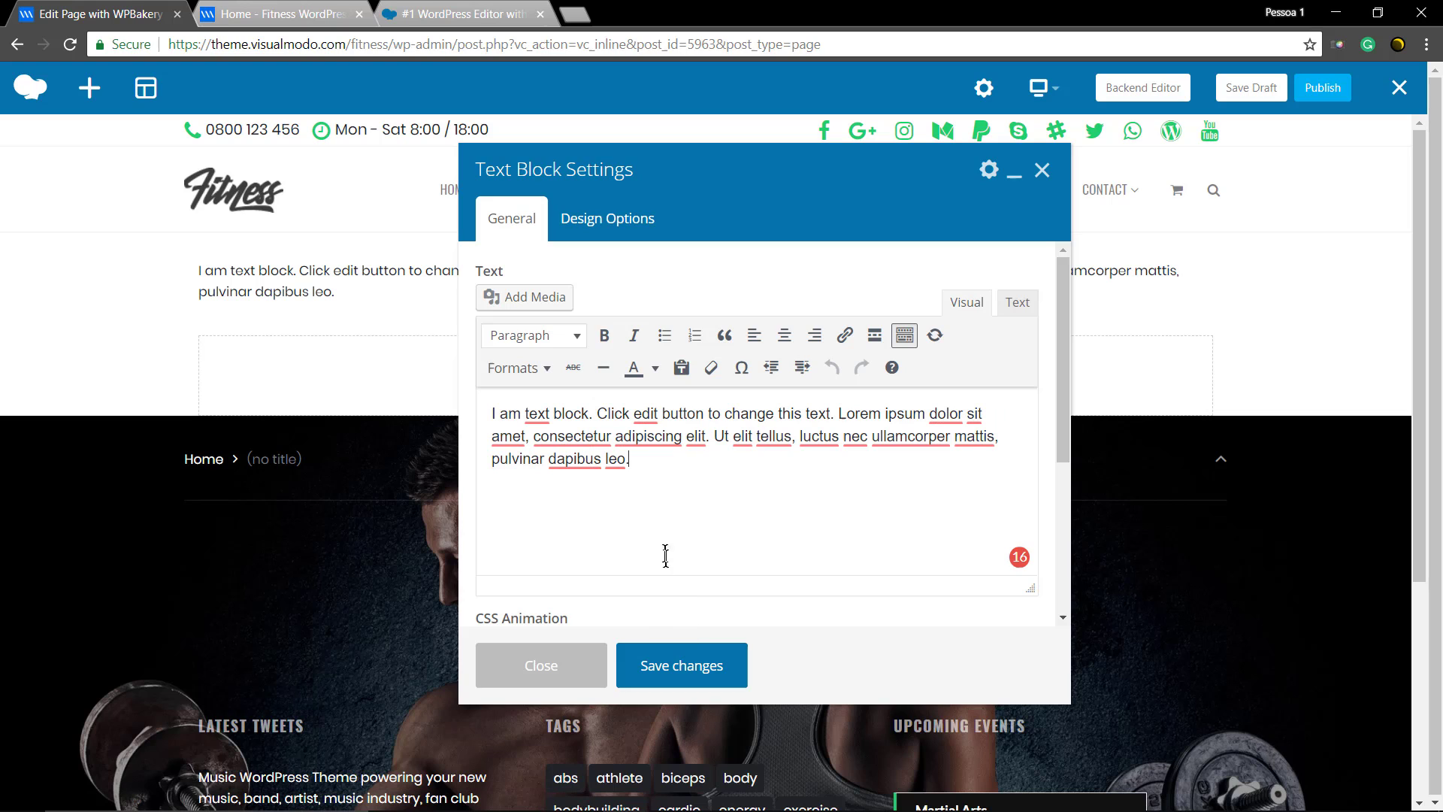
left_click(677, 652)
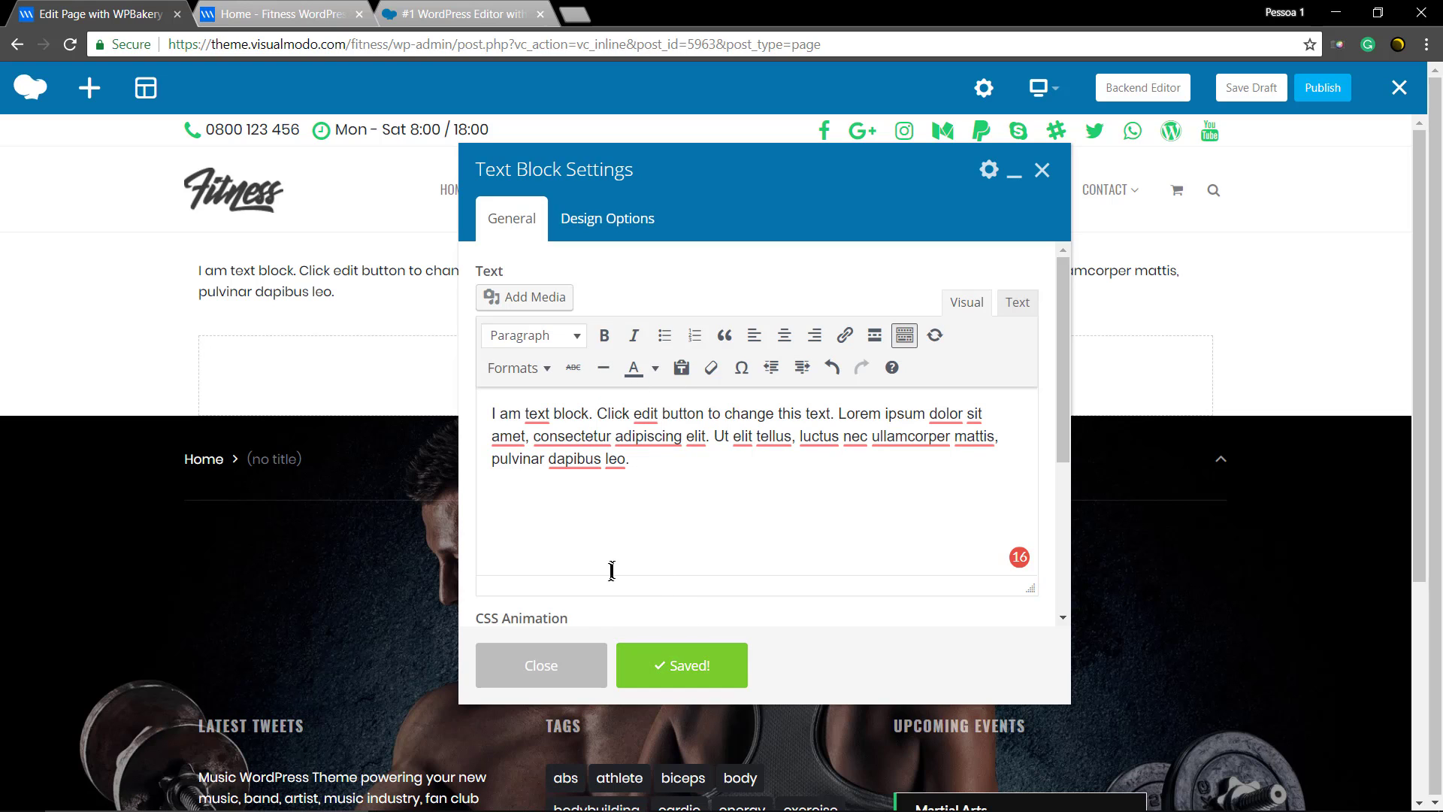
left_click(1042, 169)
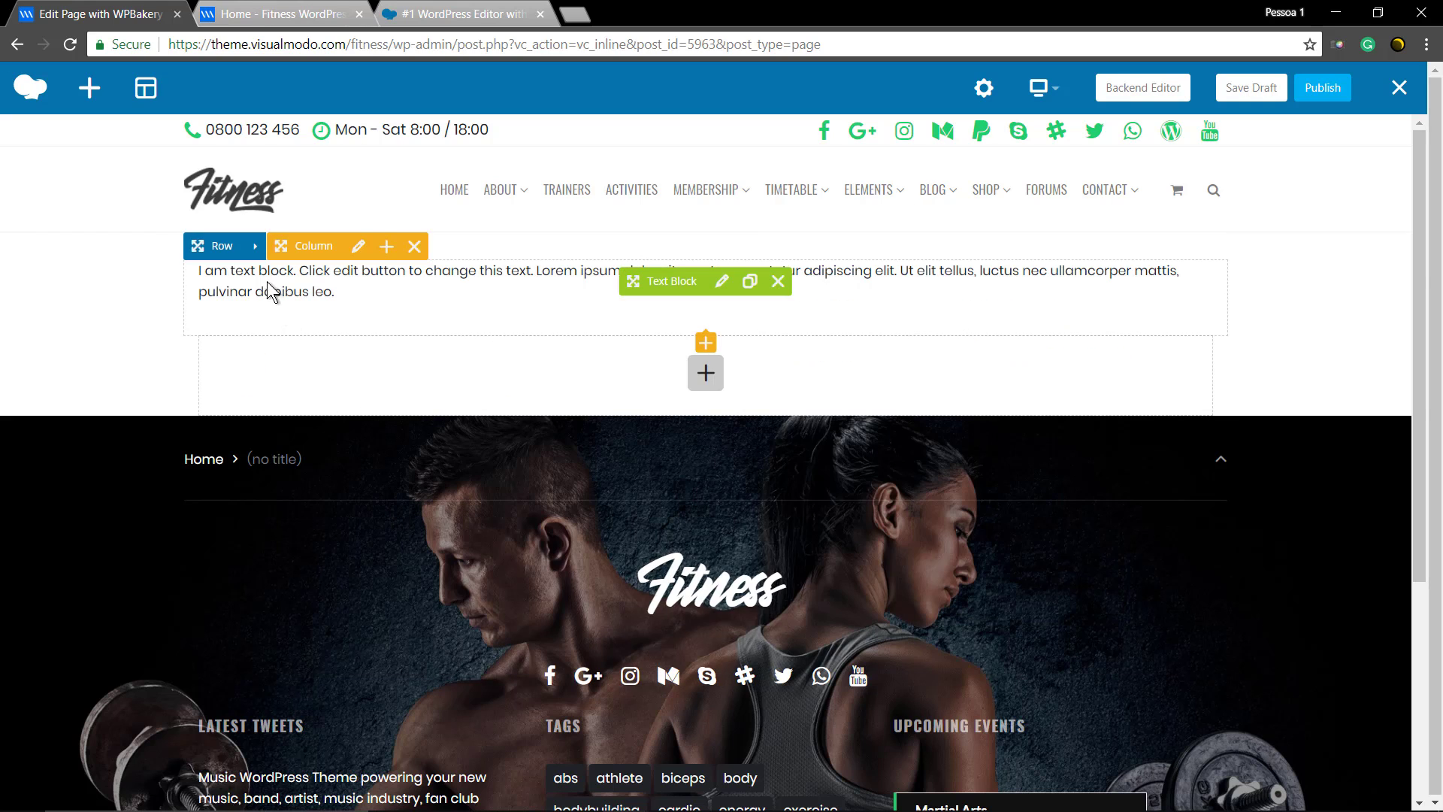
mouse_move(688, 282)
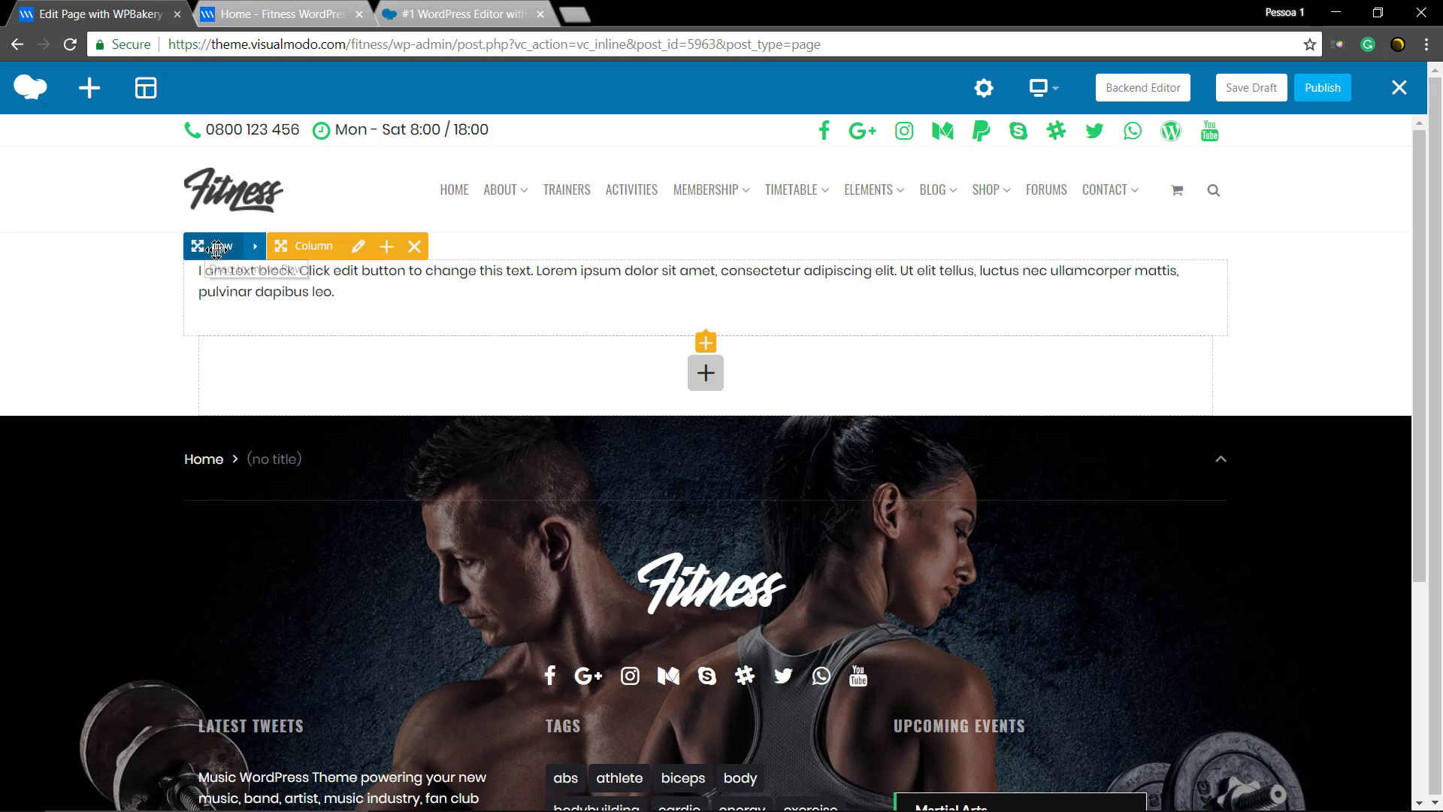
mouse_move(214, 246)
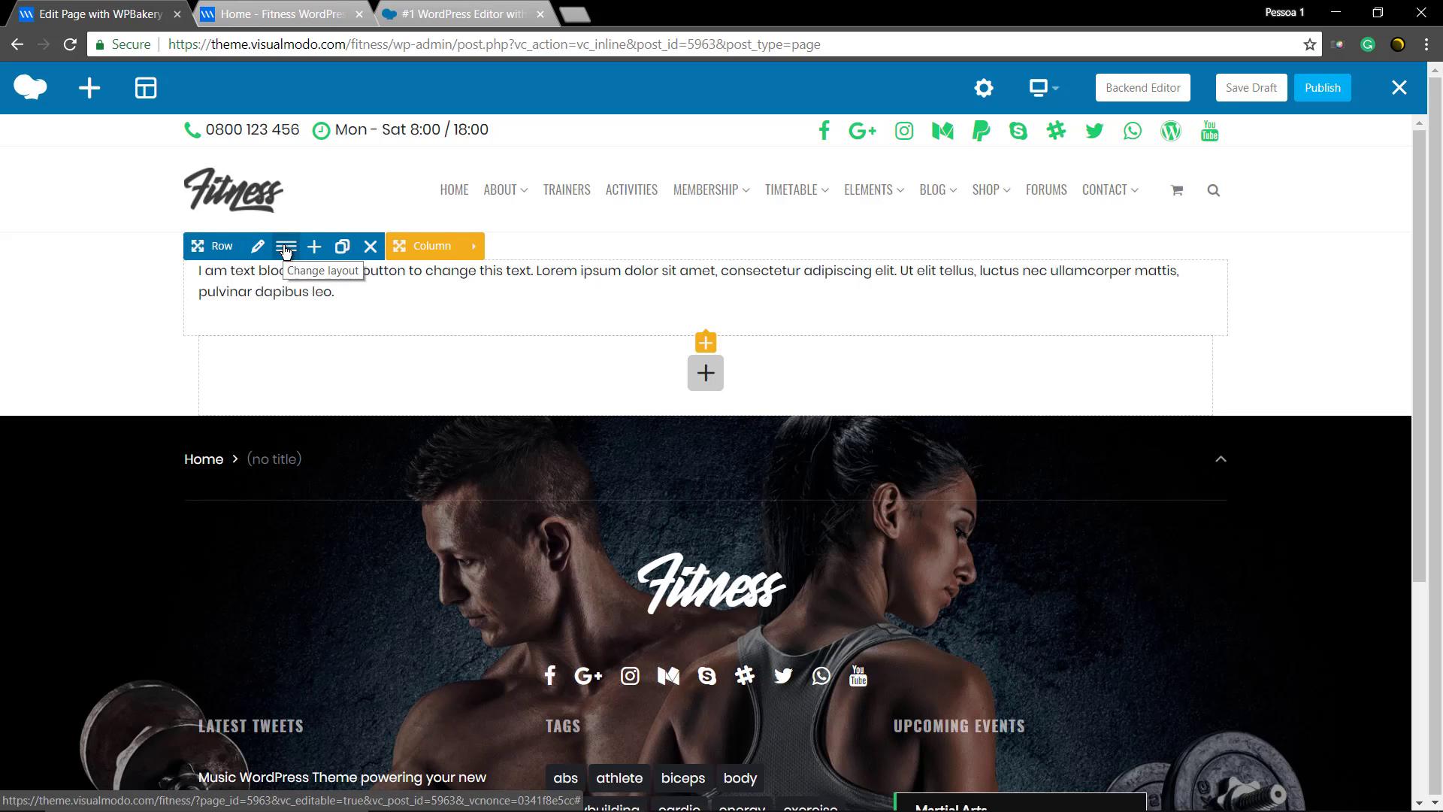
- Give the row a 1/2 + 1/2 layout and move the Text Block into the right column
left_click(286, 246)
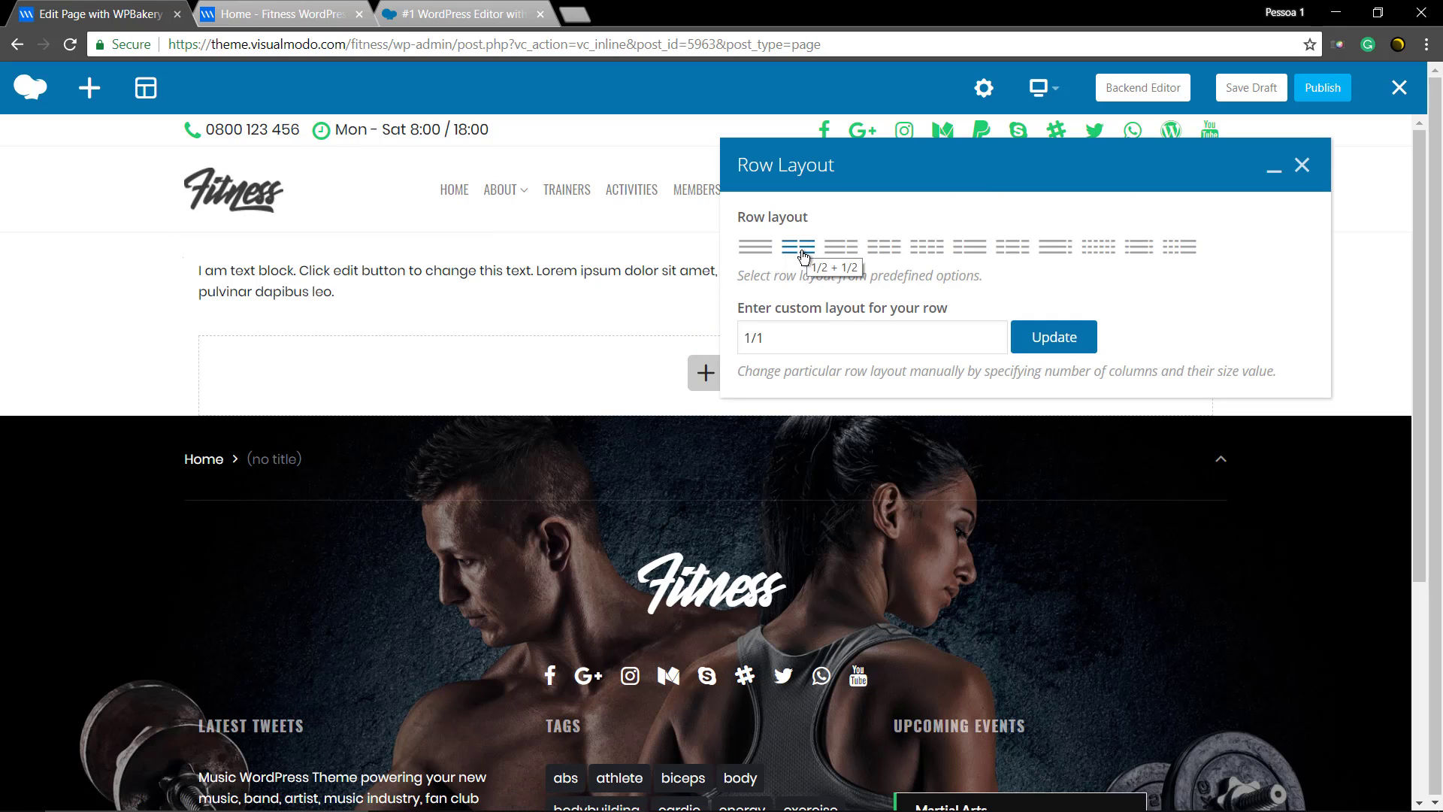
left_click(798, 247)
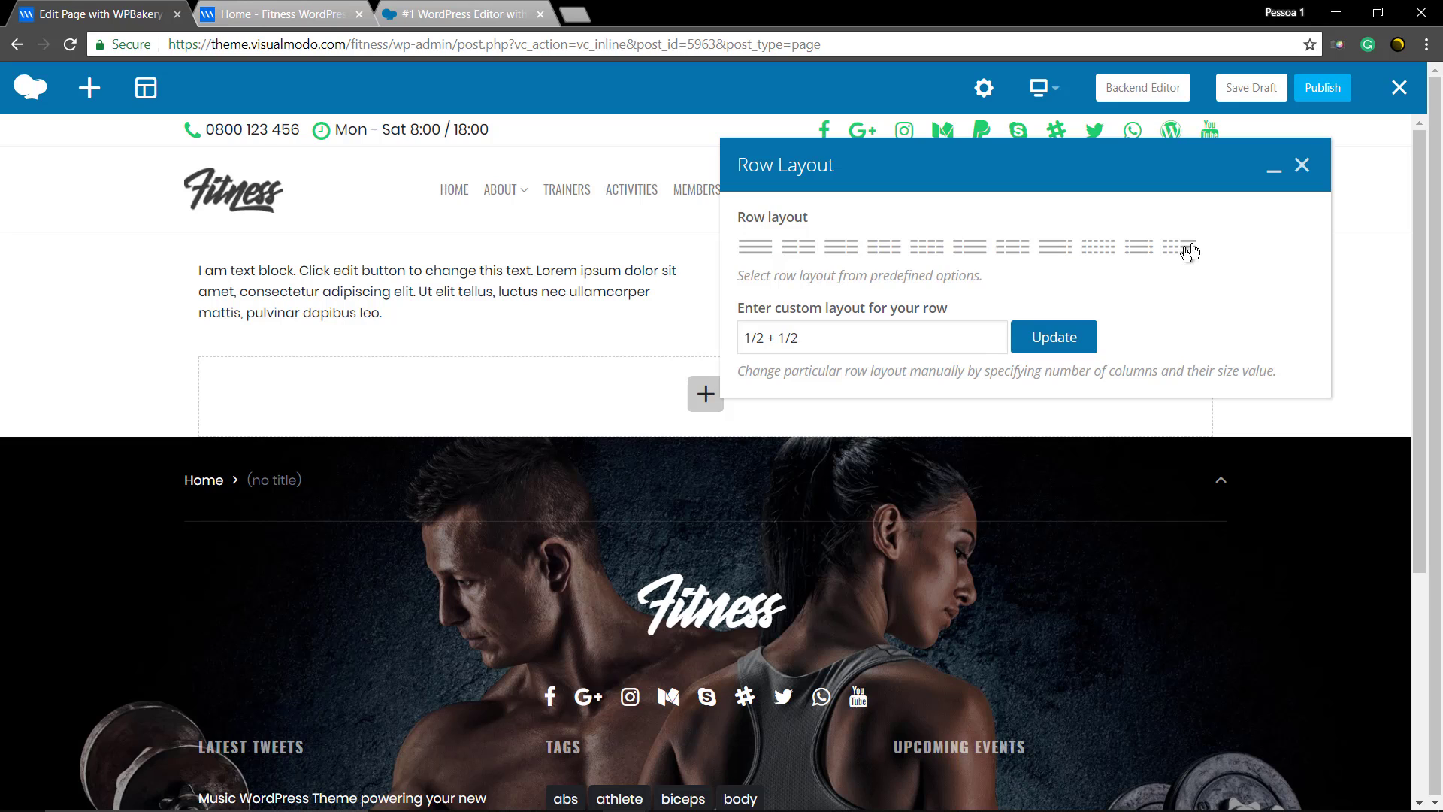
left_click(1304, 165)
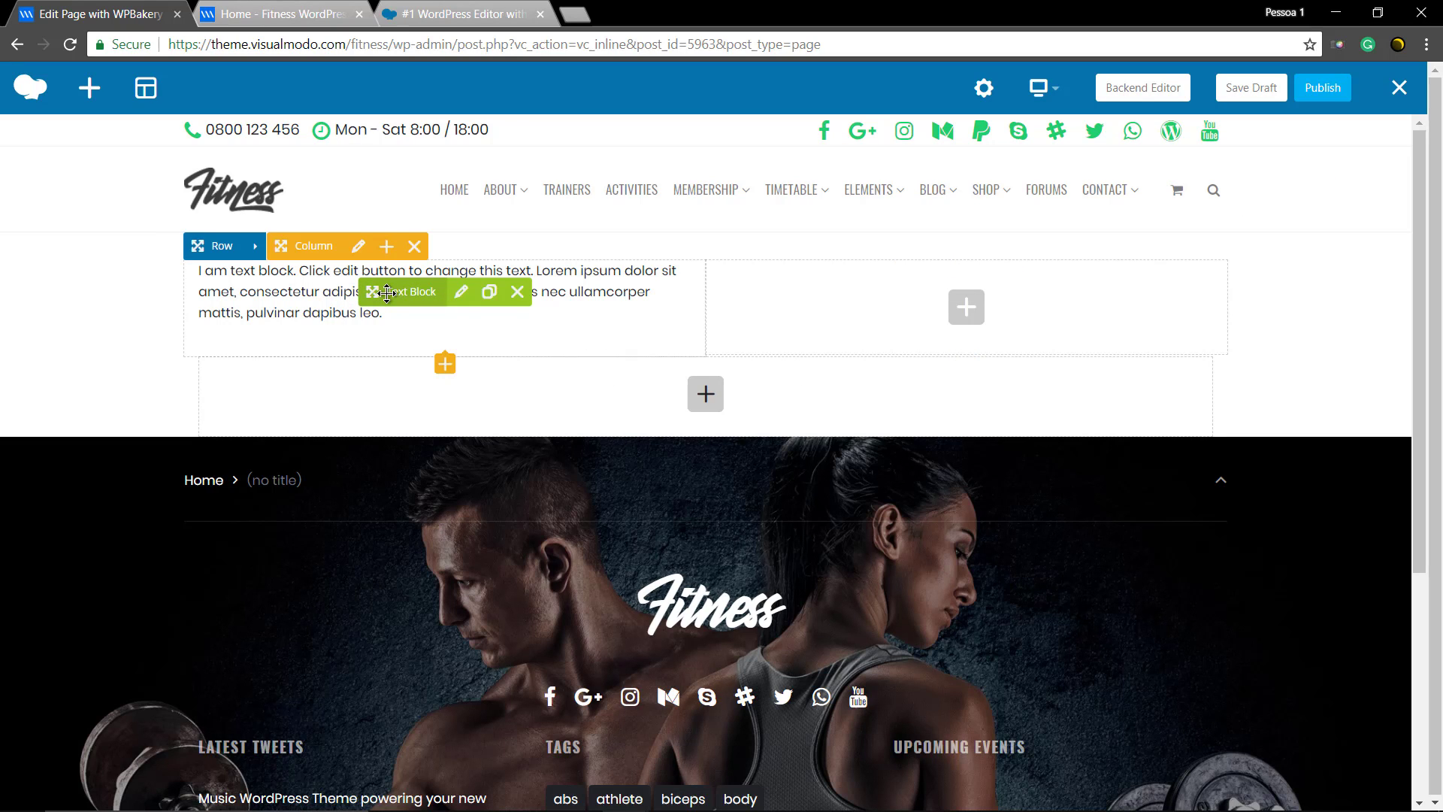
mouse_move(440, 292)
left_click_drag(385, 292, 789, 291)
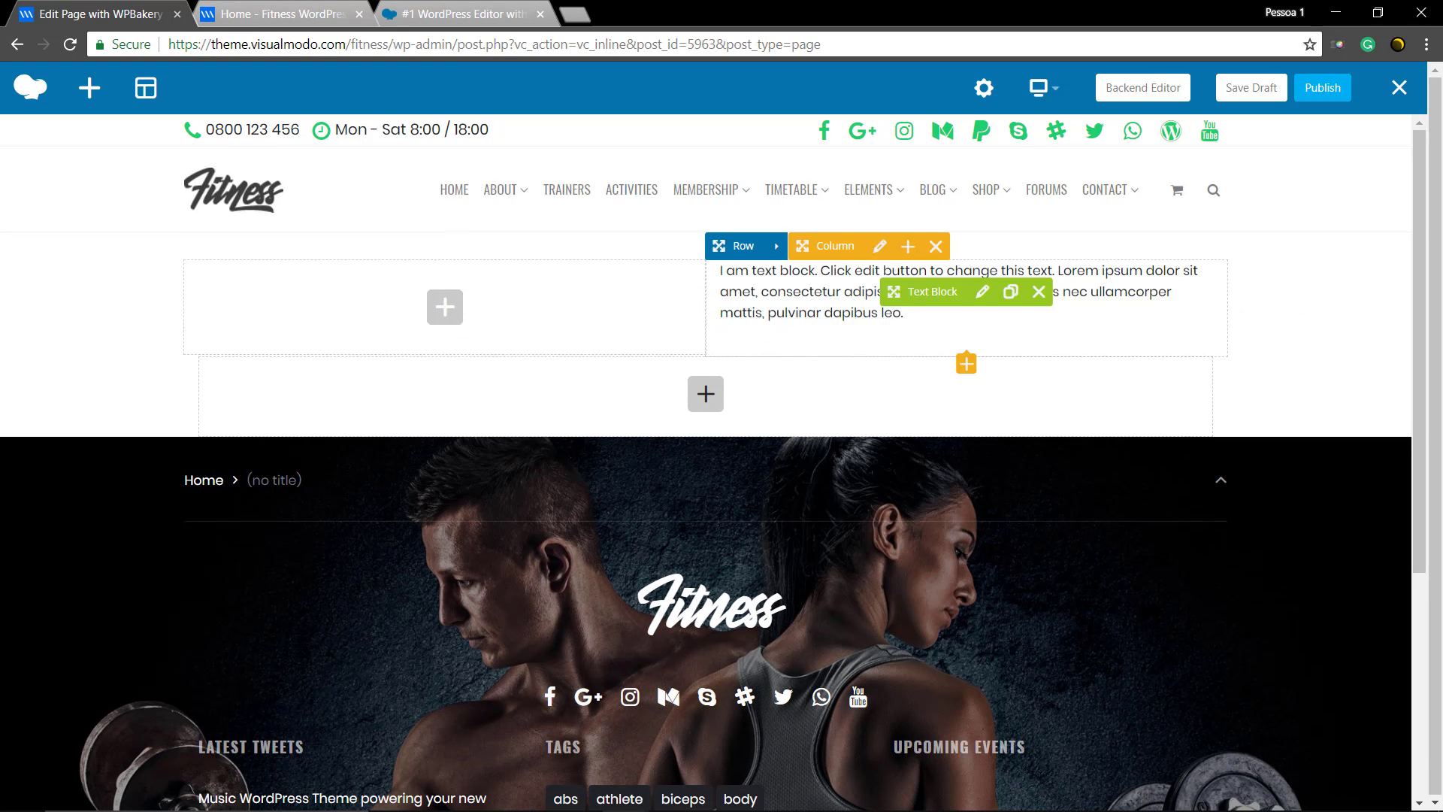
- Add a Single Image element to the left column using the Eiffel Tower photo
left_click(445, 307)
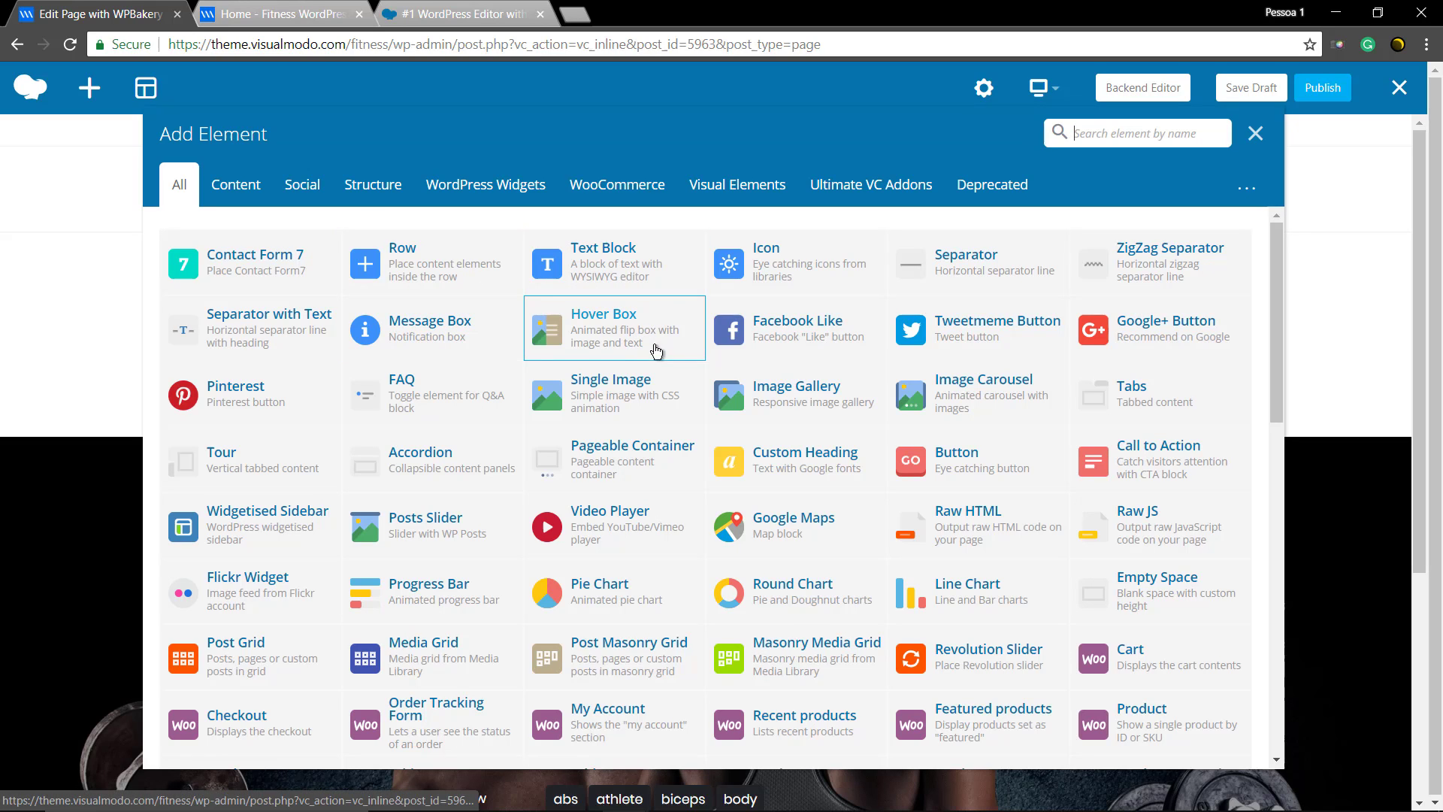
left_click(602, 402)
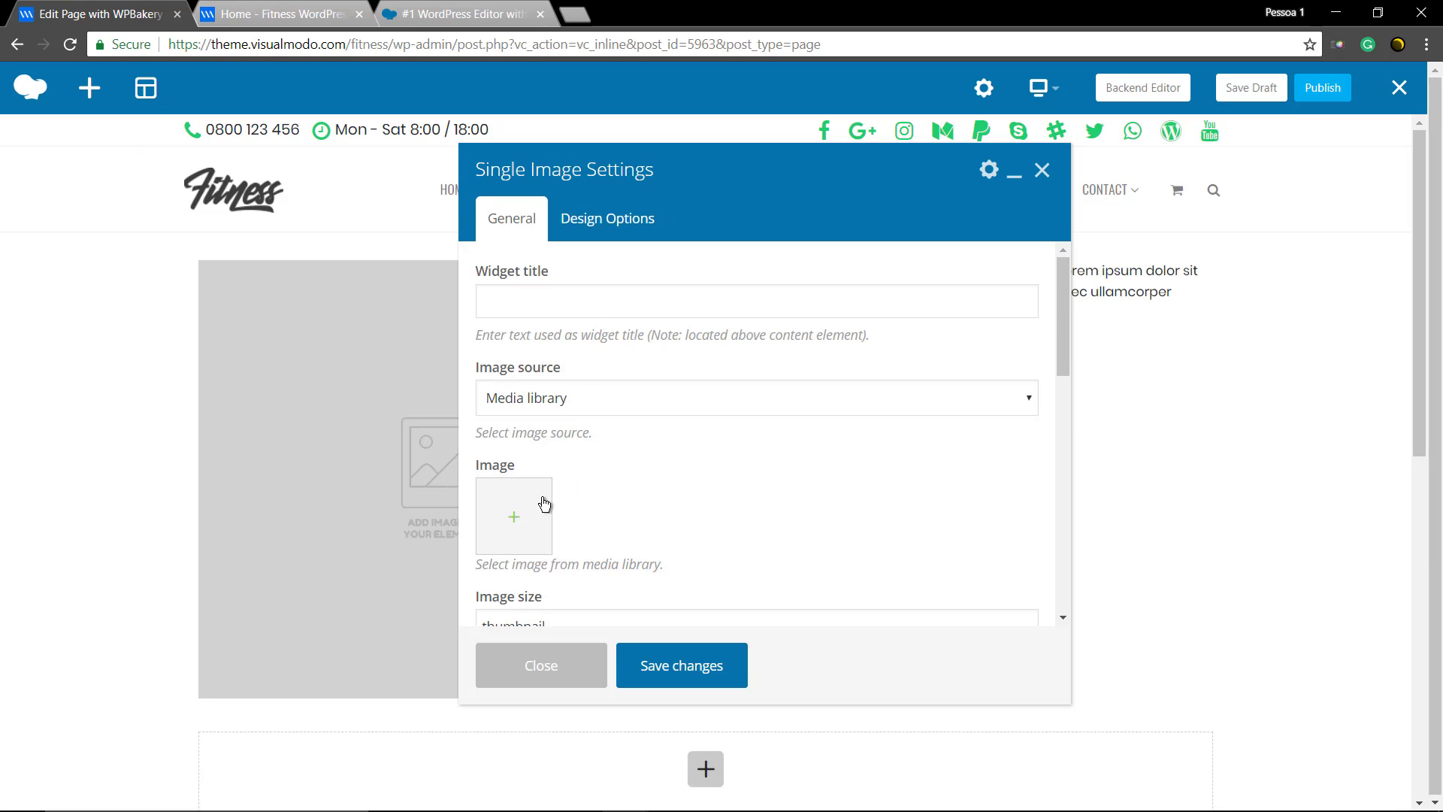
left_click(526, 508)
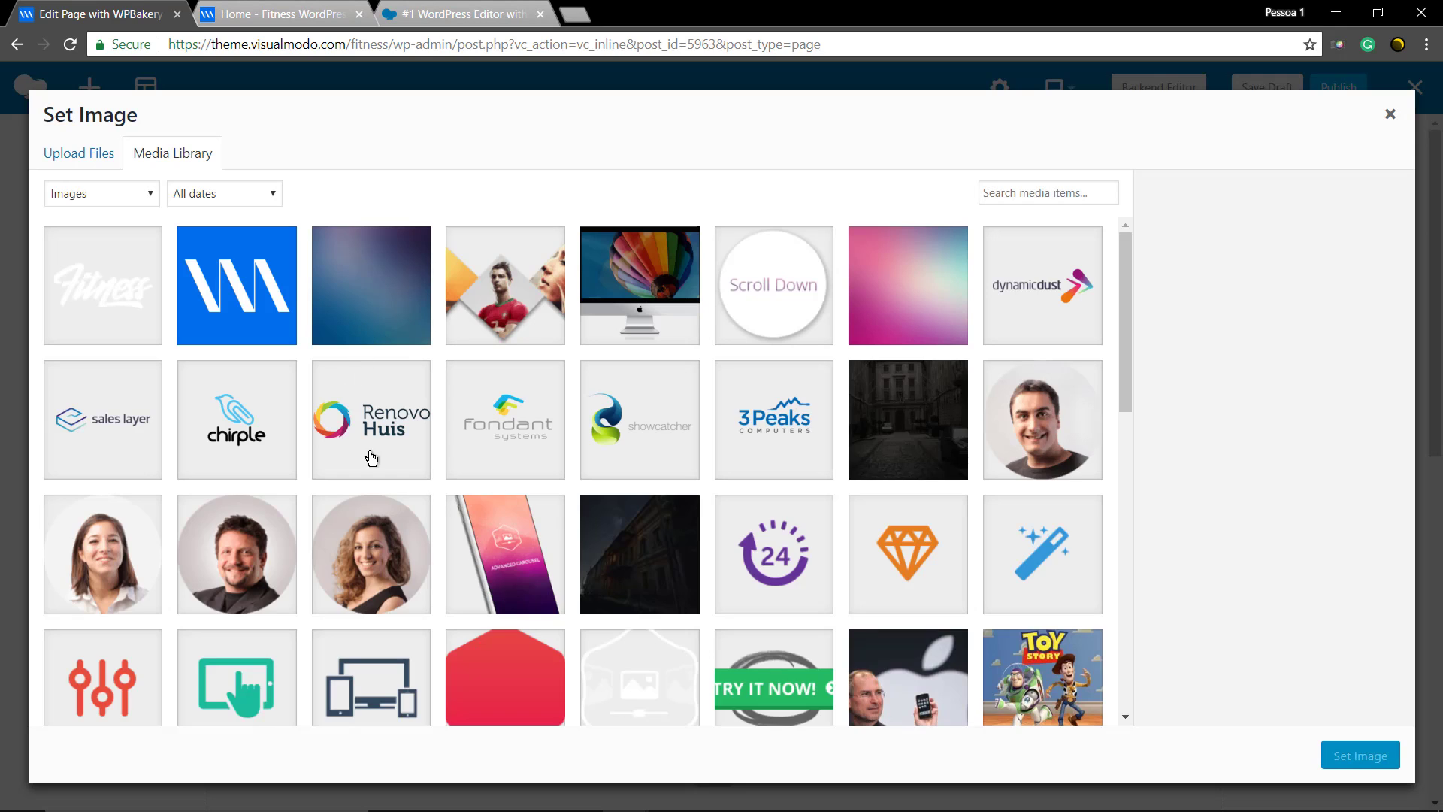
scroll(553, 452, "down", 3)
scroll(558, 452, "down", 3)
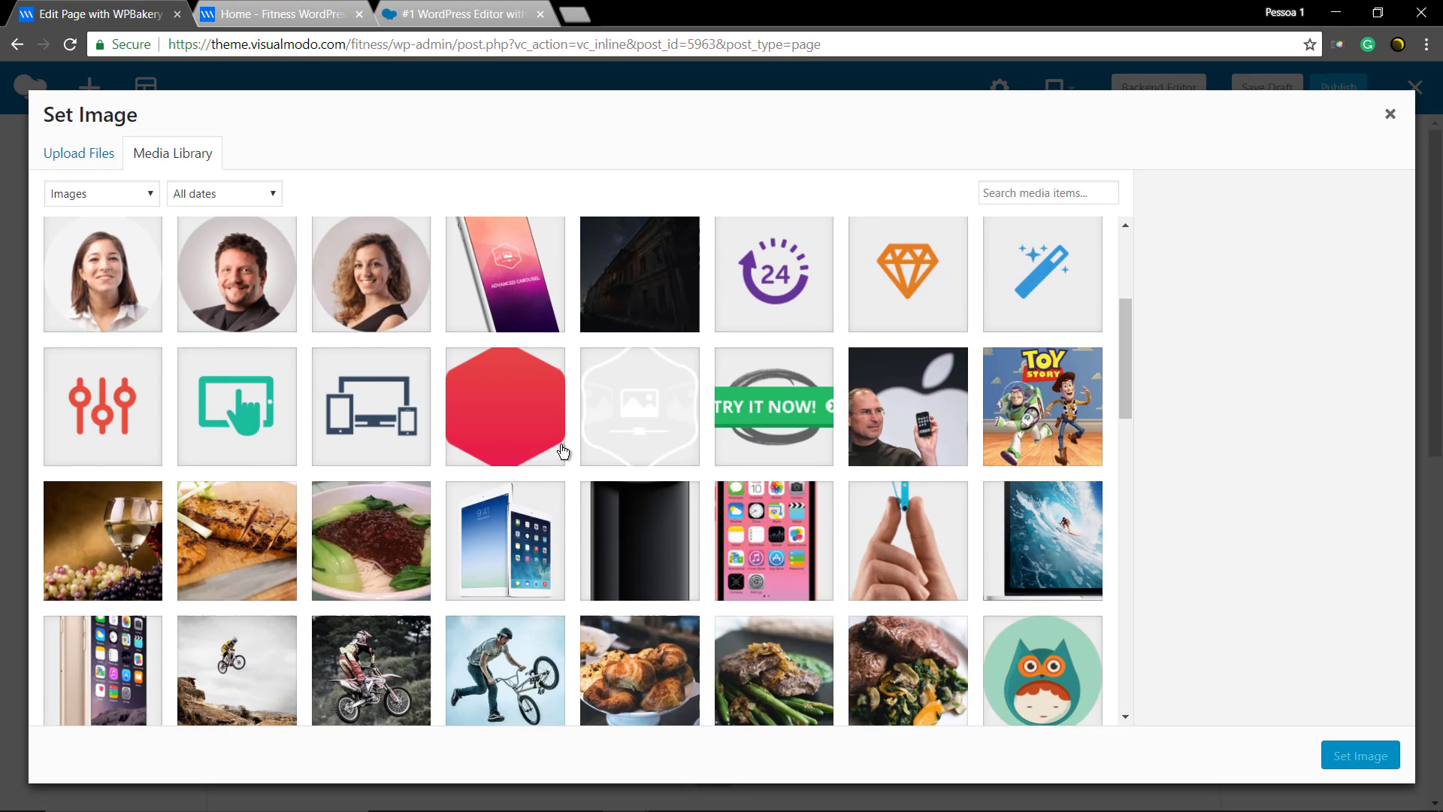
scroll(562, 453, "down", 2)
scroll(563, 452, "down", 1)
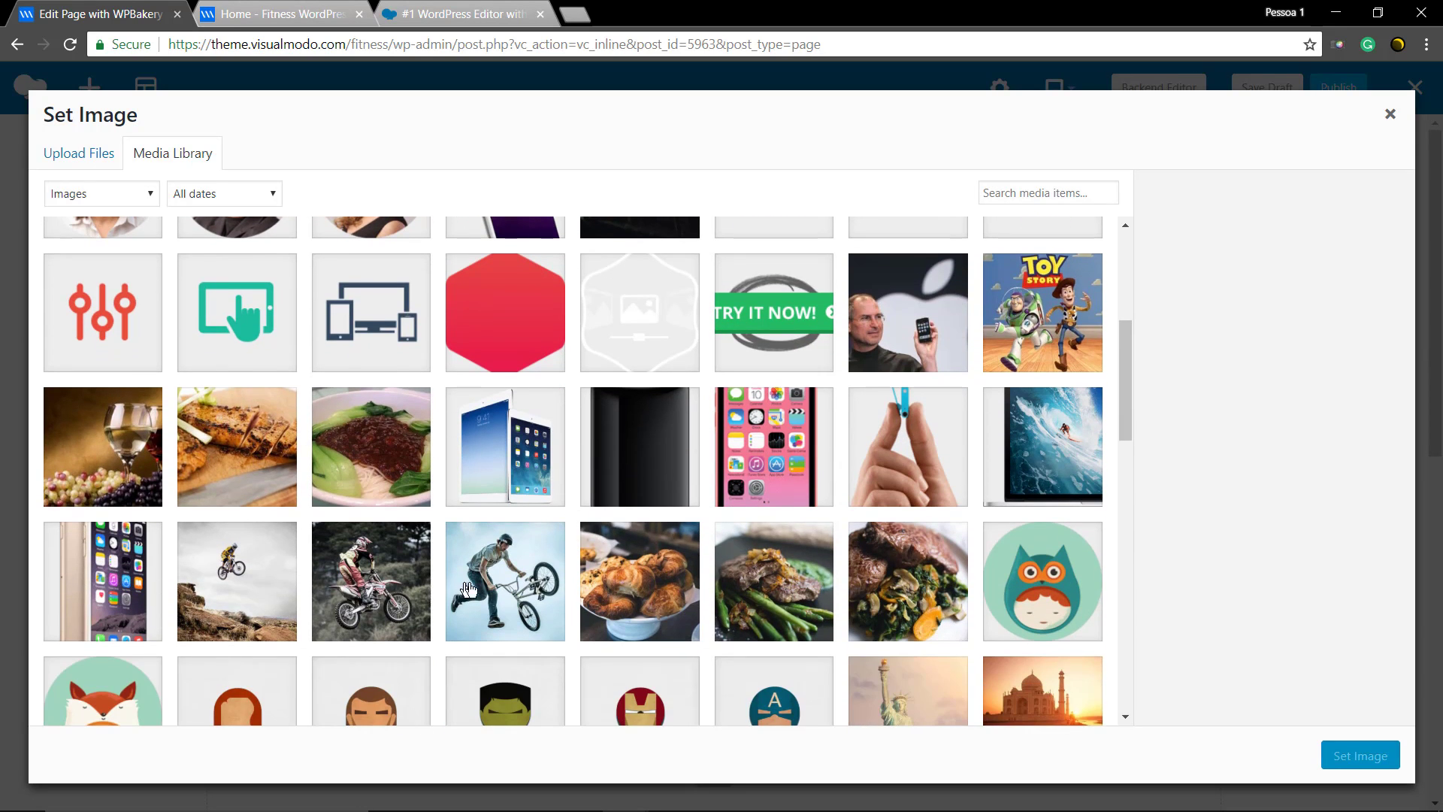
left_click(502, 593)
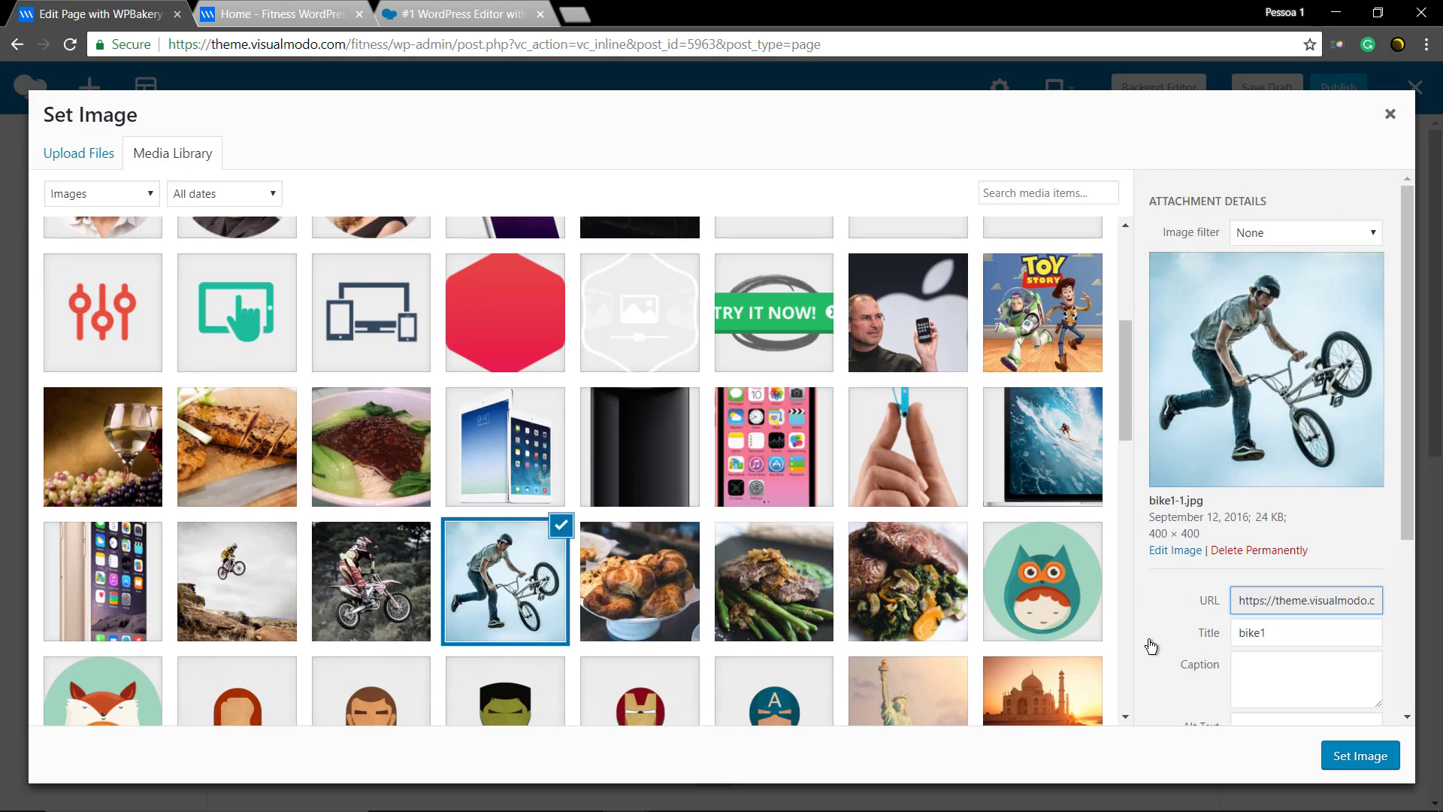
scroll(1056, 595, "down", 2)
scroll(1048, 586, "down", 1)
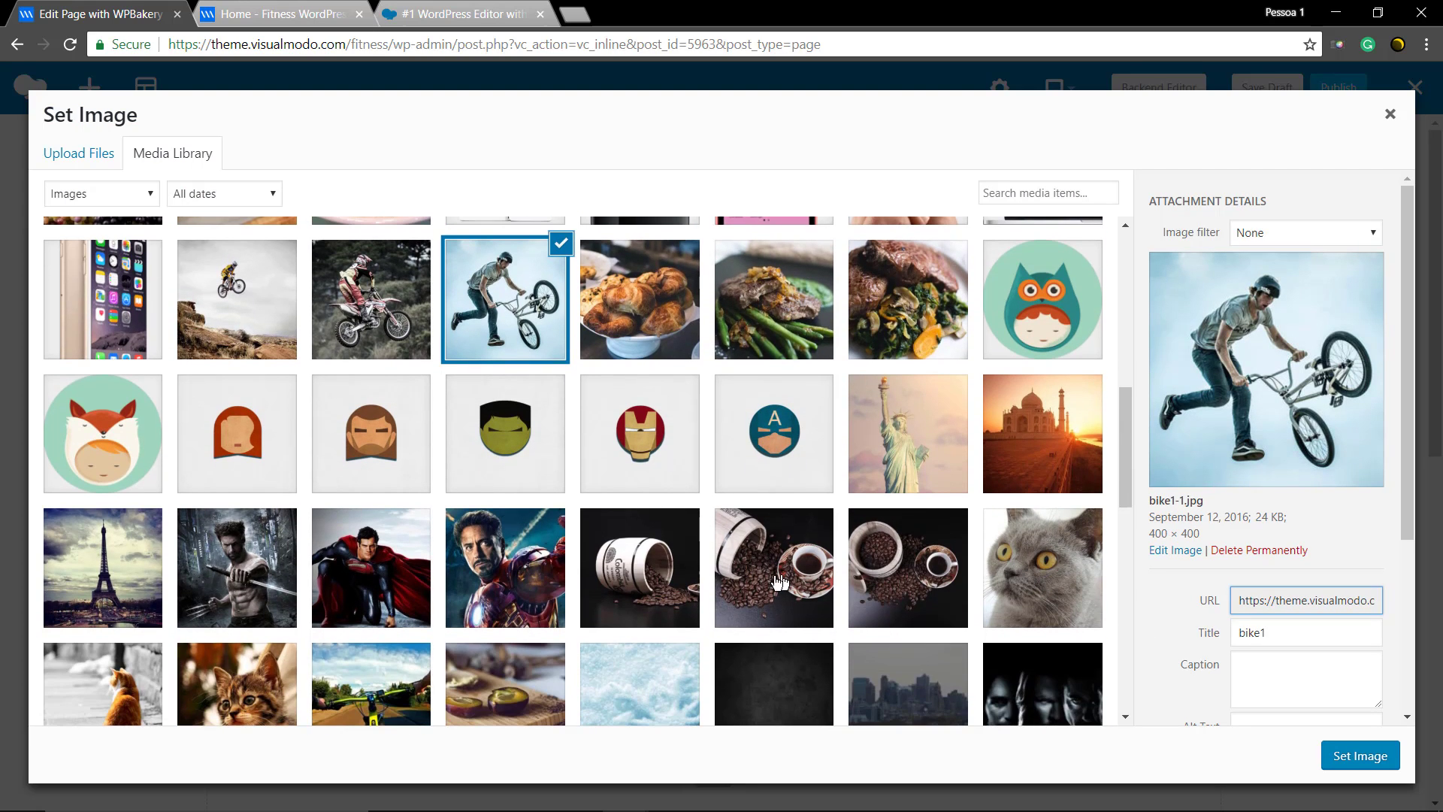
left_click(137, 576)
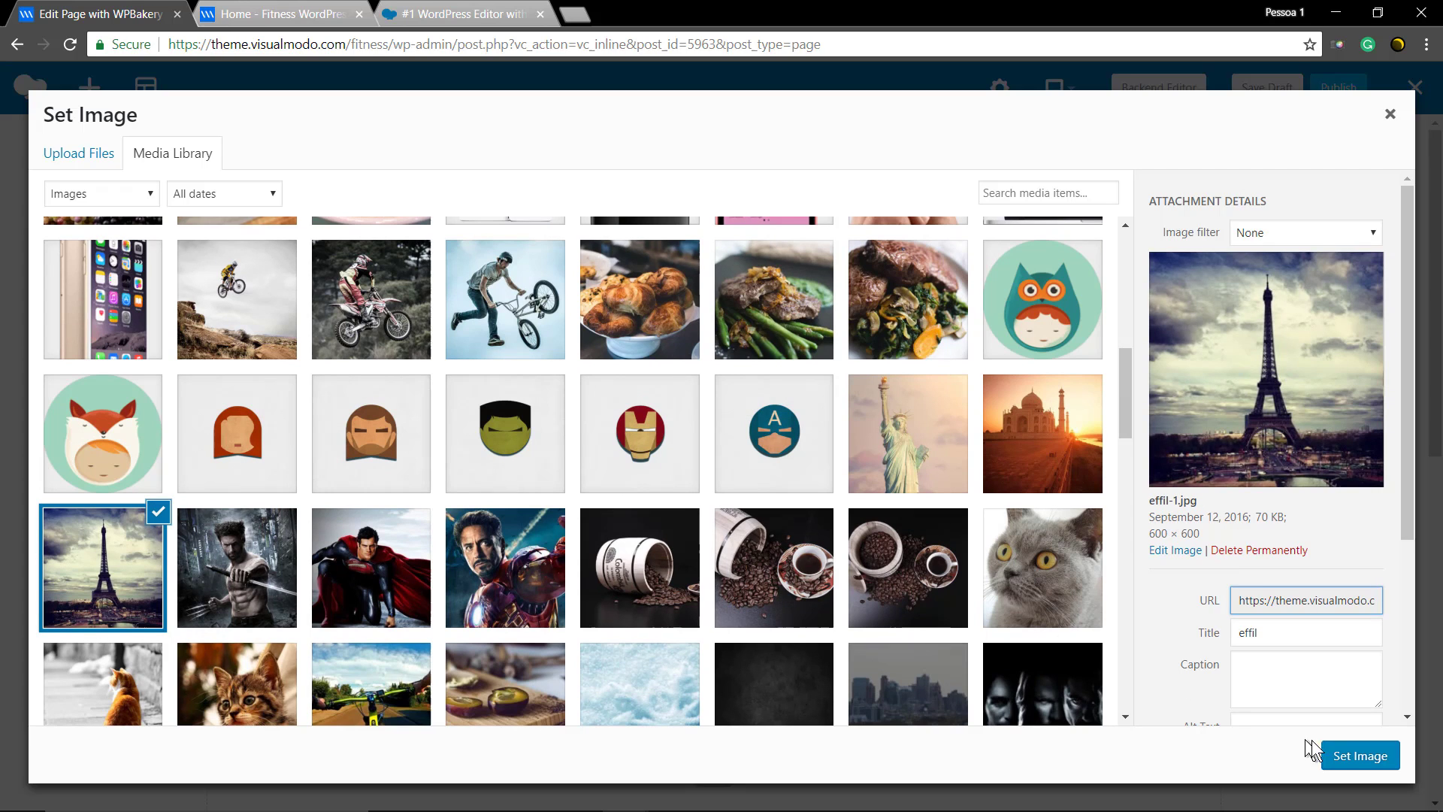
left_click(1383, 758)
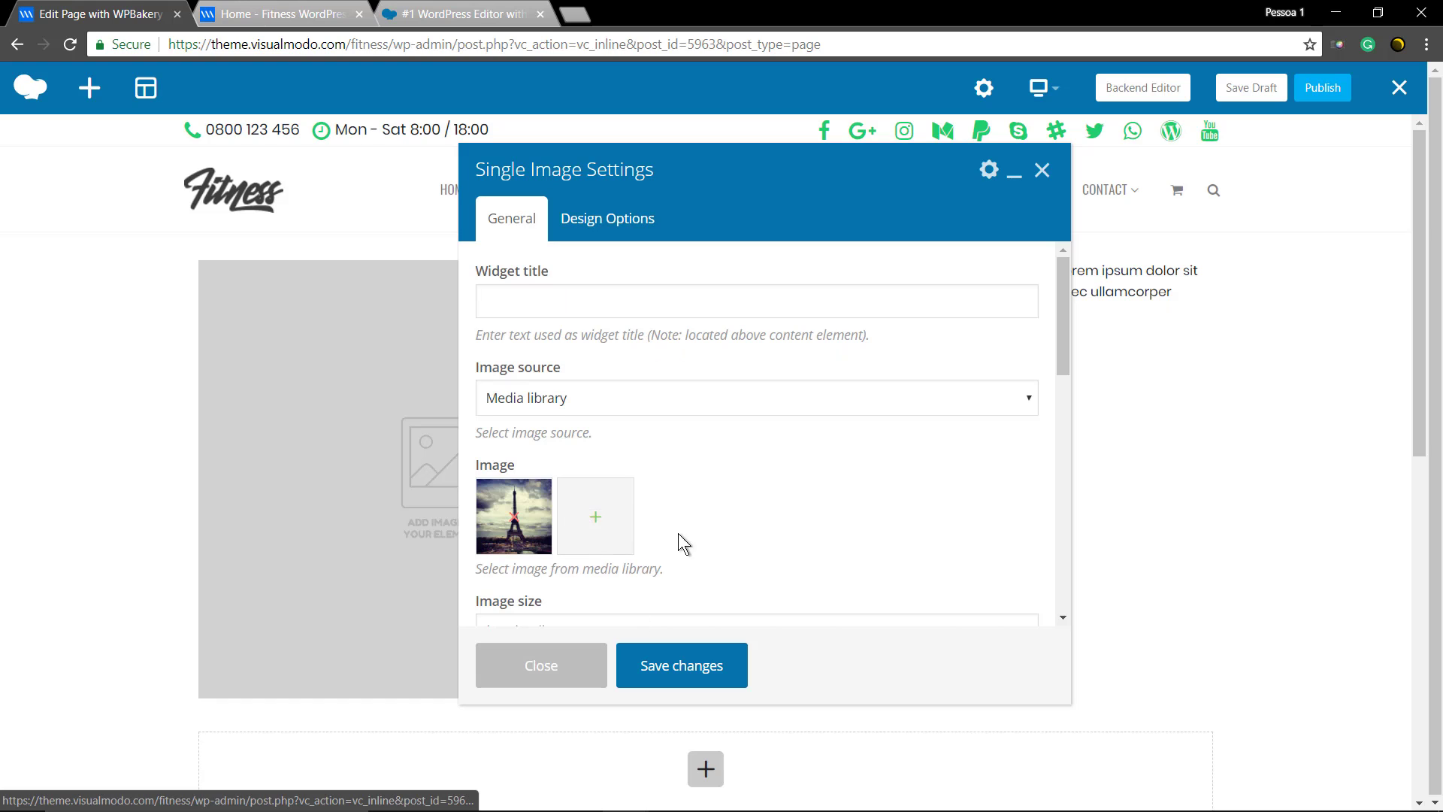
scroll(676, 531, "down", 2)
- Set the image size to full and alignment to Center, then save
double_click(566, 446)
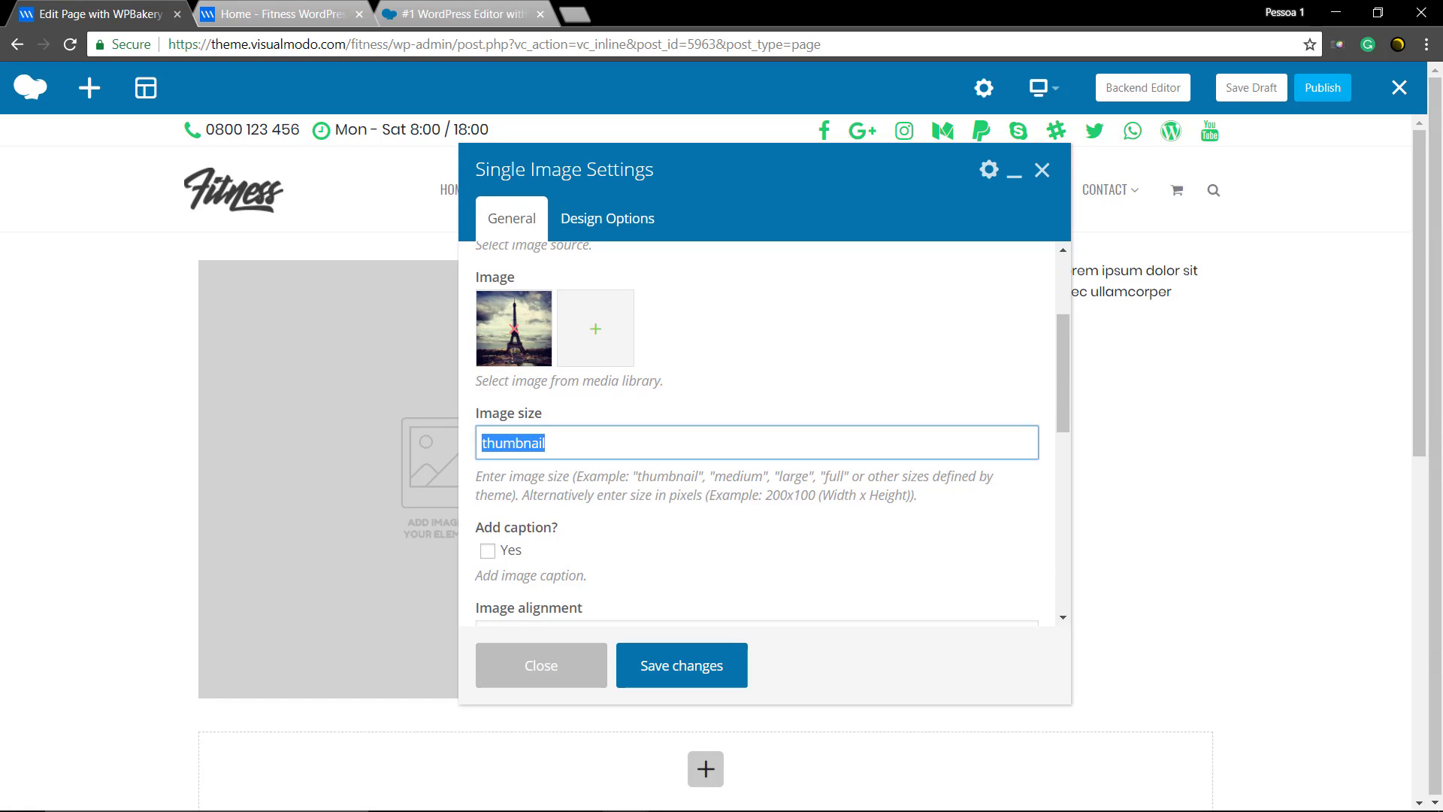
type("full")
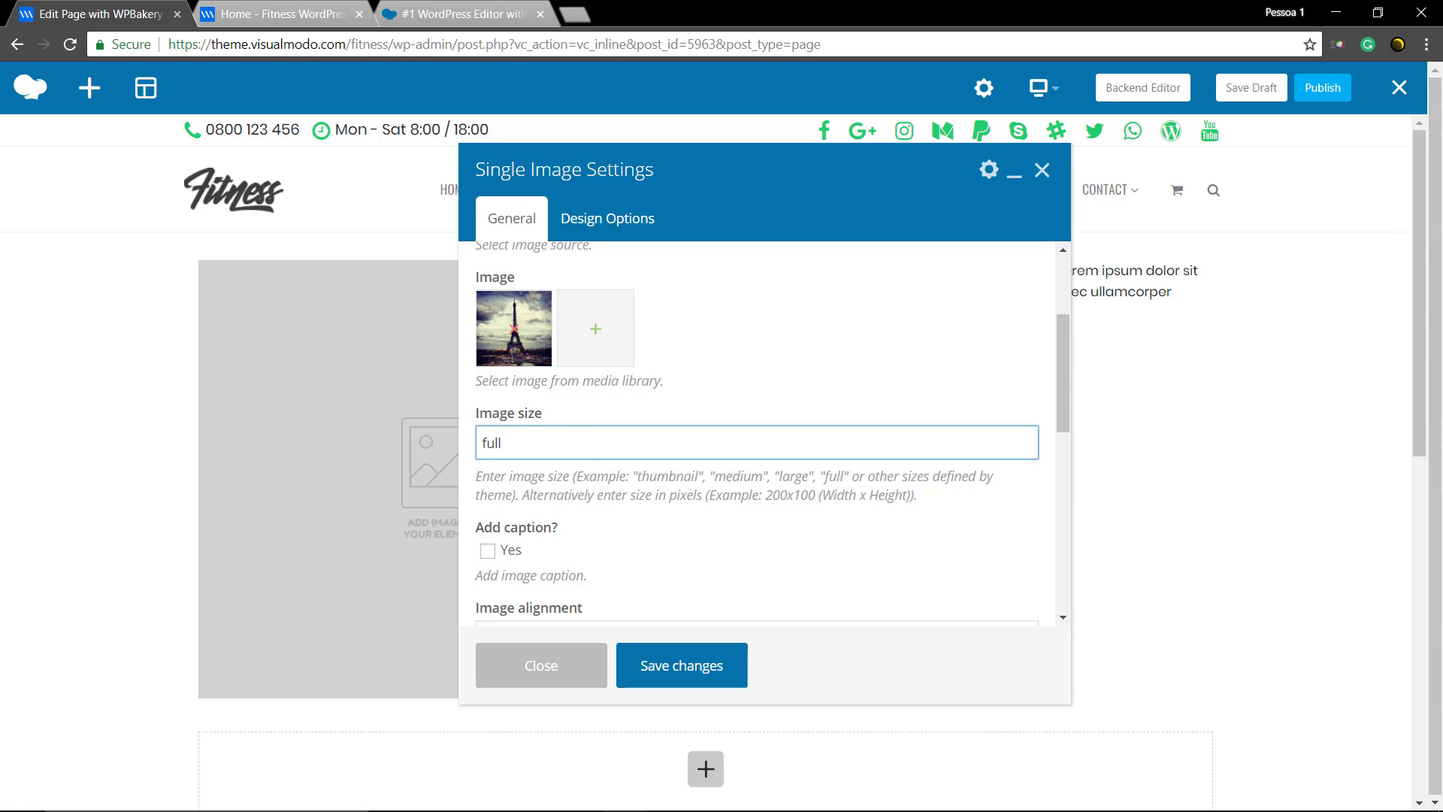
scroll(605, 513, "down", 2)
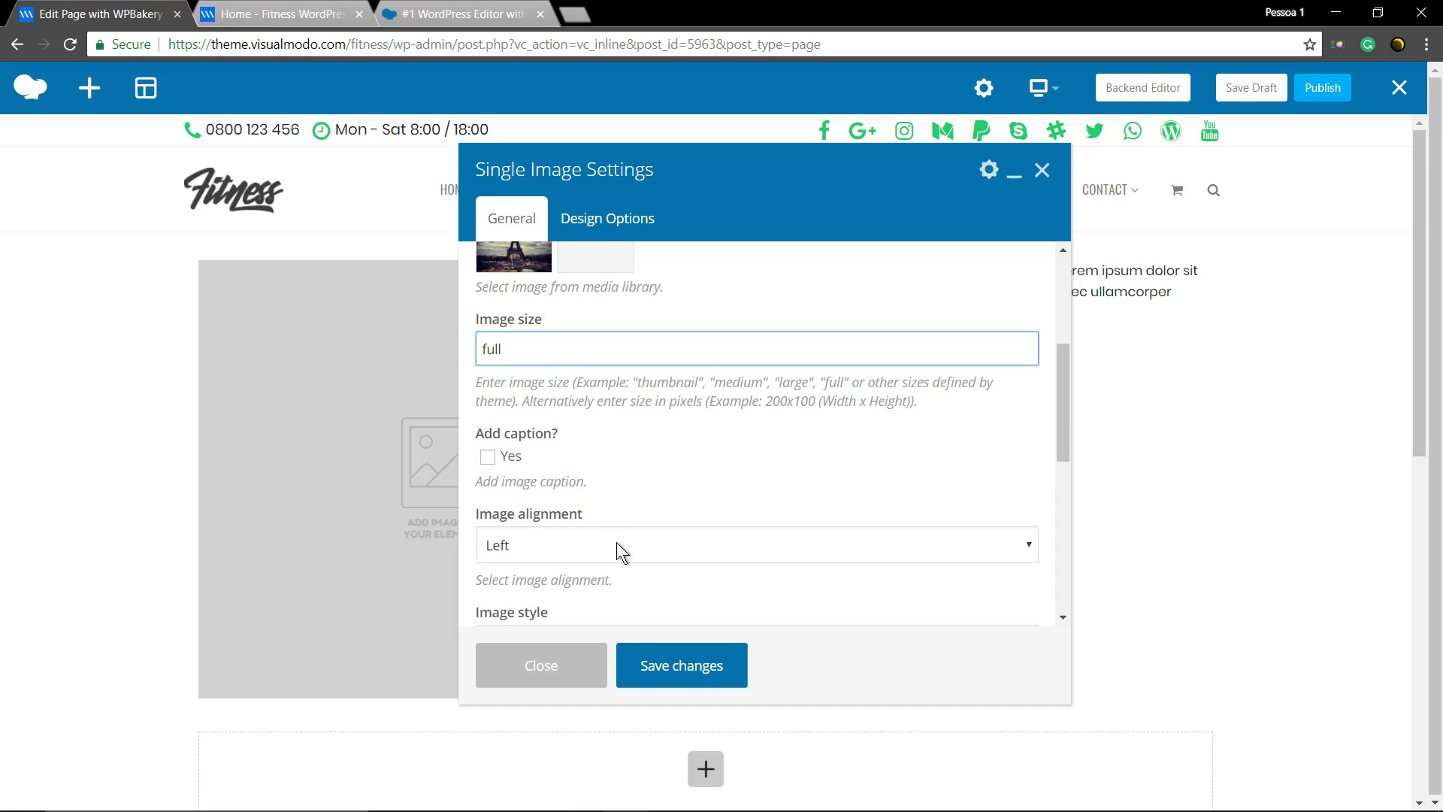
left_click(616, 542)
left_click(595, 607)
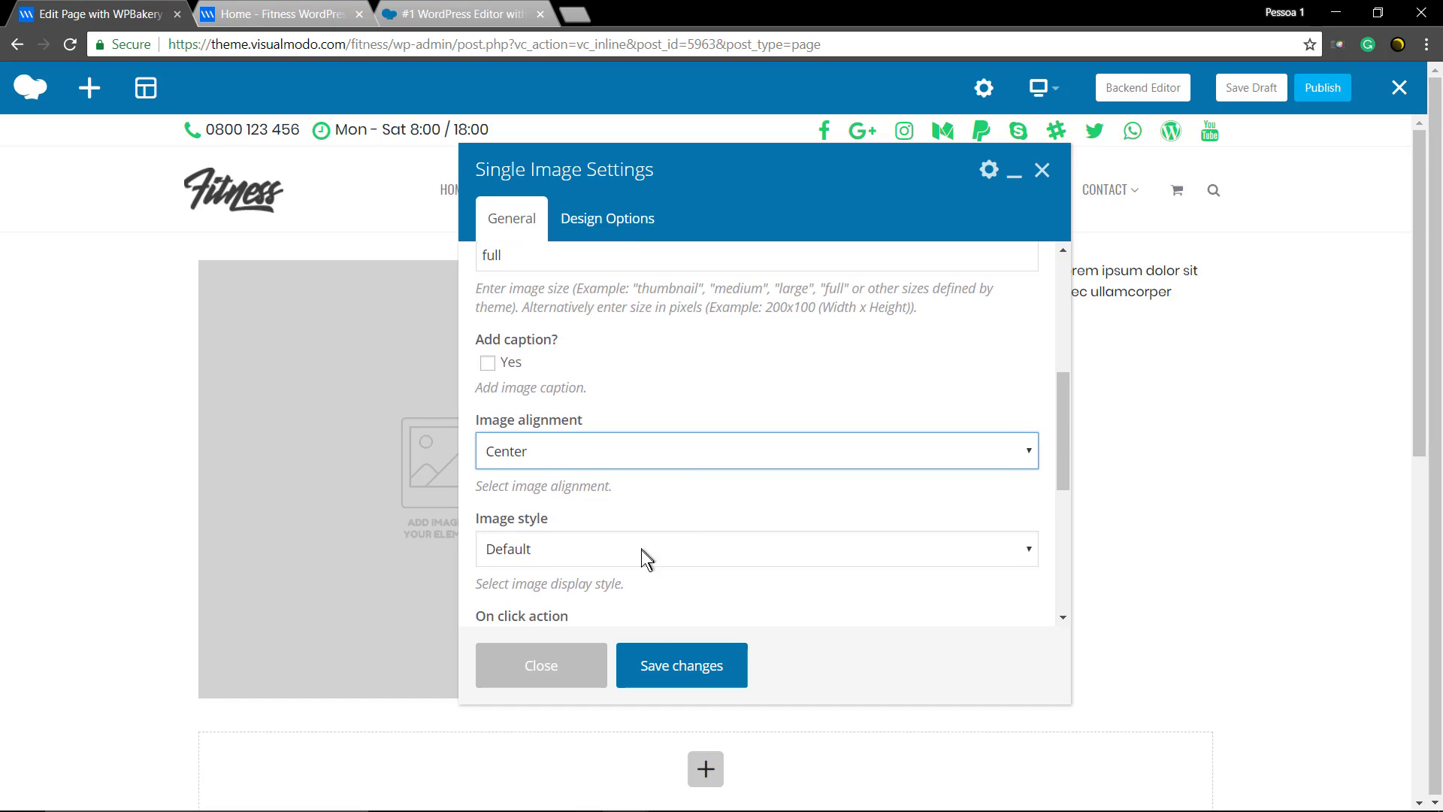
left_click(669, 666)
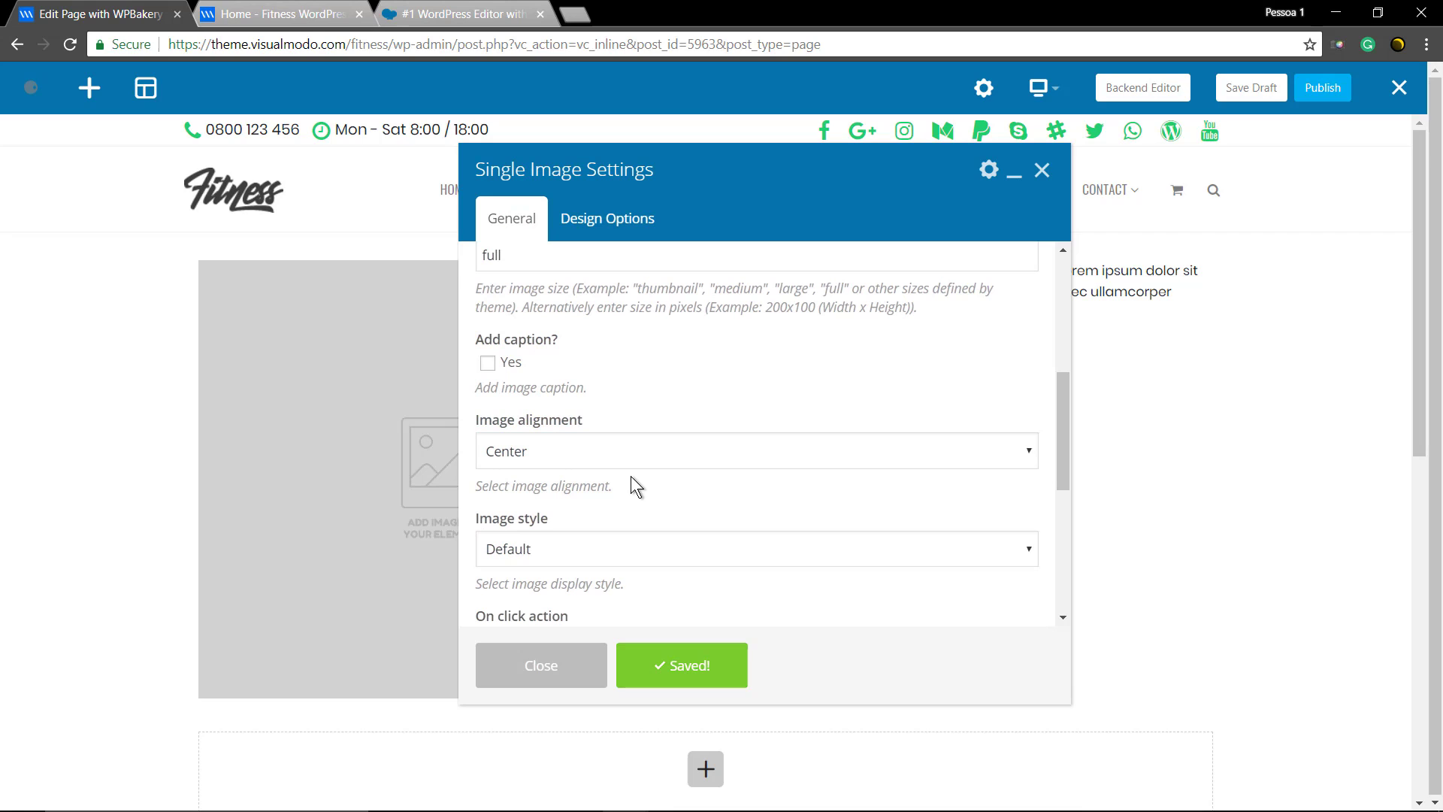
left_click(1042, 170)
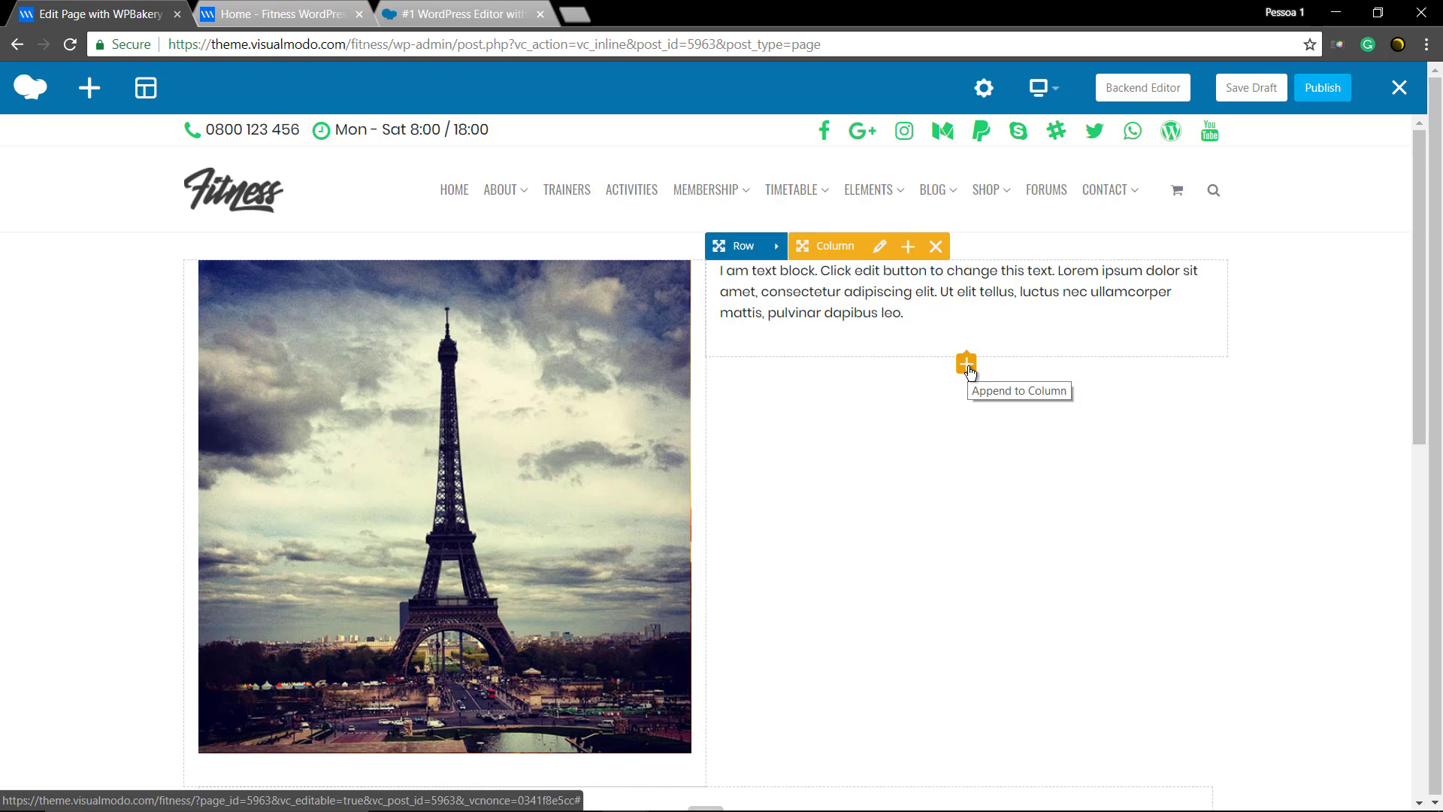
- Add a Custom Heading with the theme default font family and drag it above the Text Block
left_click(965, 364)
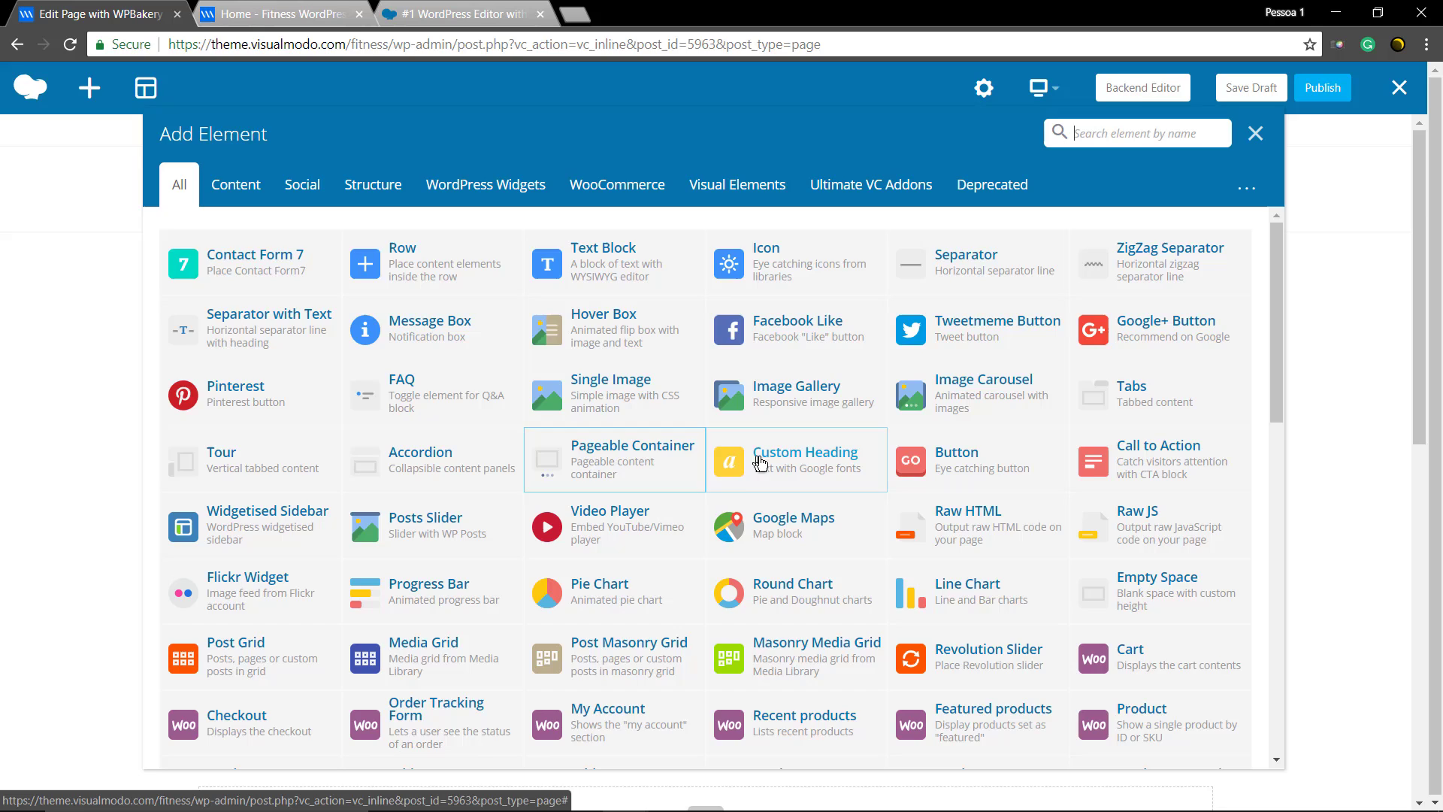
left_click(761, 465)
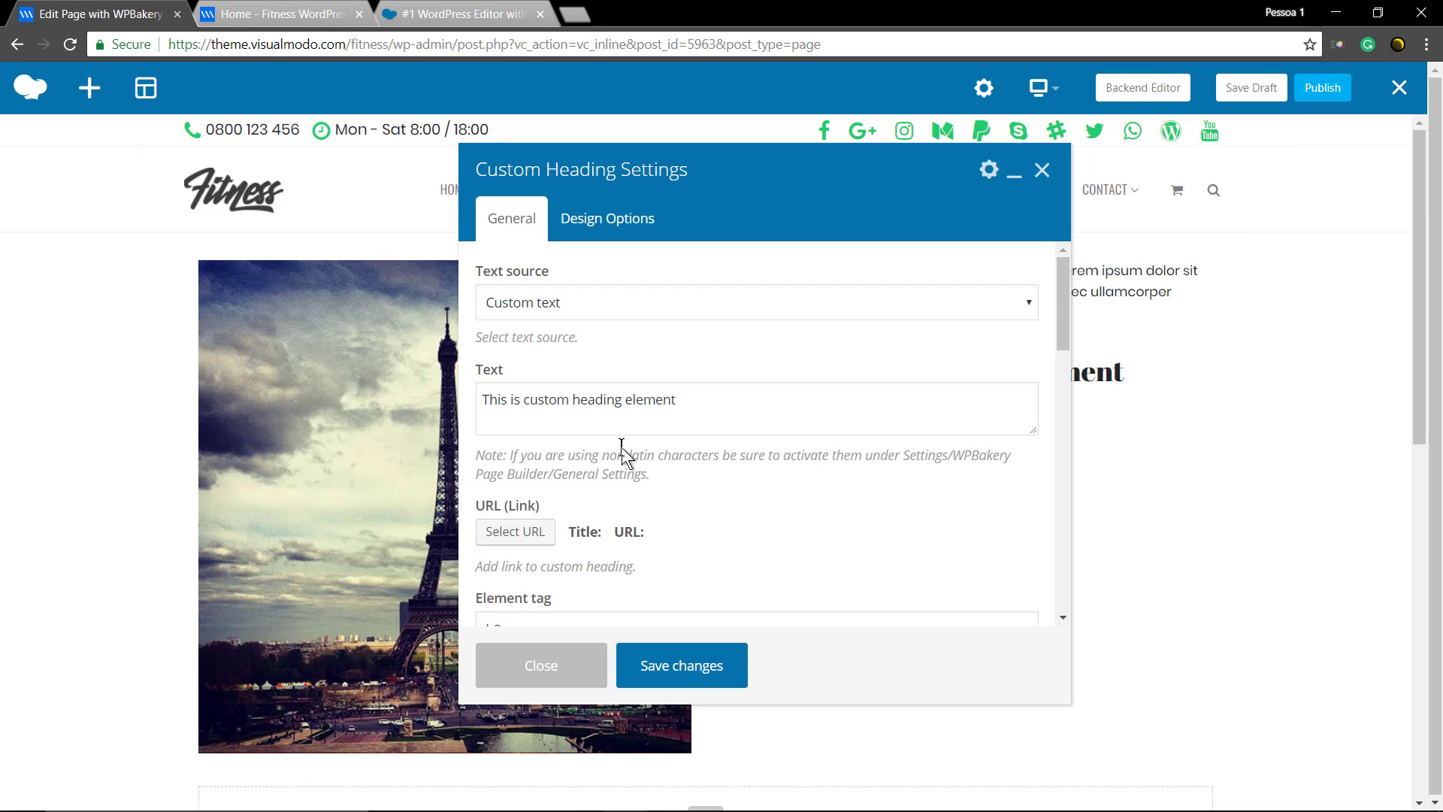
scroll(630, 452, "down", 3)
scroll(594, 436, "down", 2)
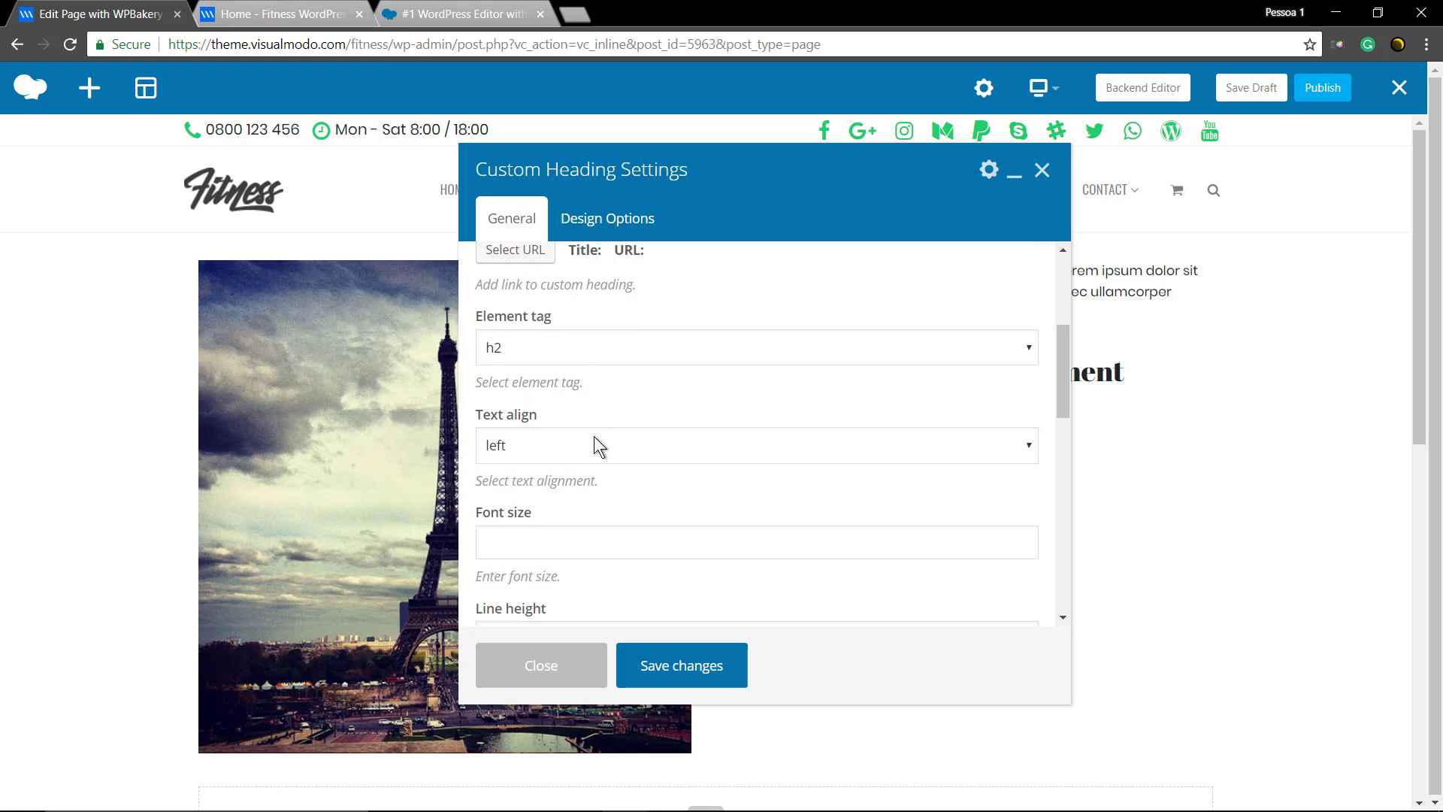
scroll(571, 447, "down", 2)
scroll(583, 446, "down", 2)
scroll(583, 445, "down", 2)
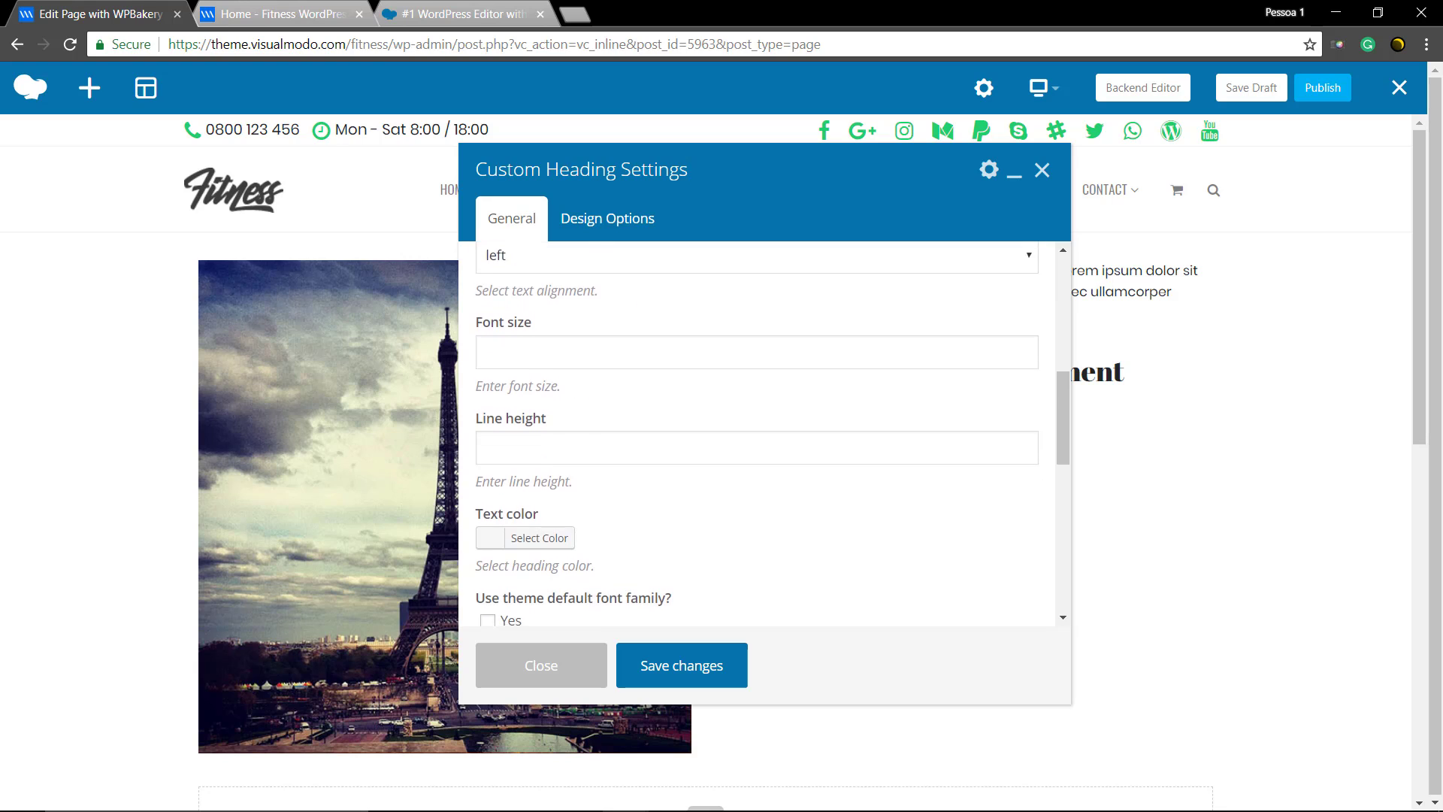
scroll(586, 435, "down", 1)
scroll(585, 435, "down", 1)
left_click(488, 436)
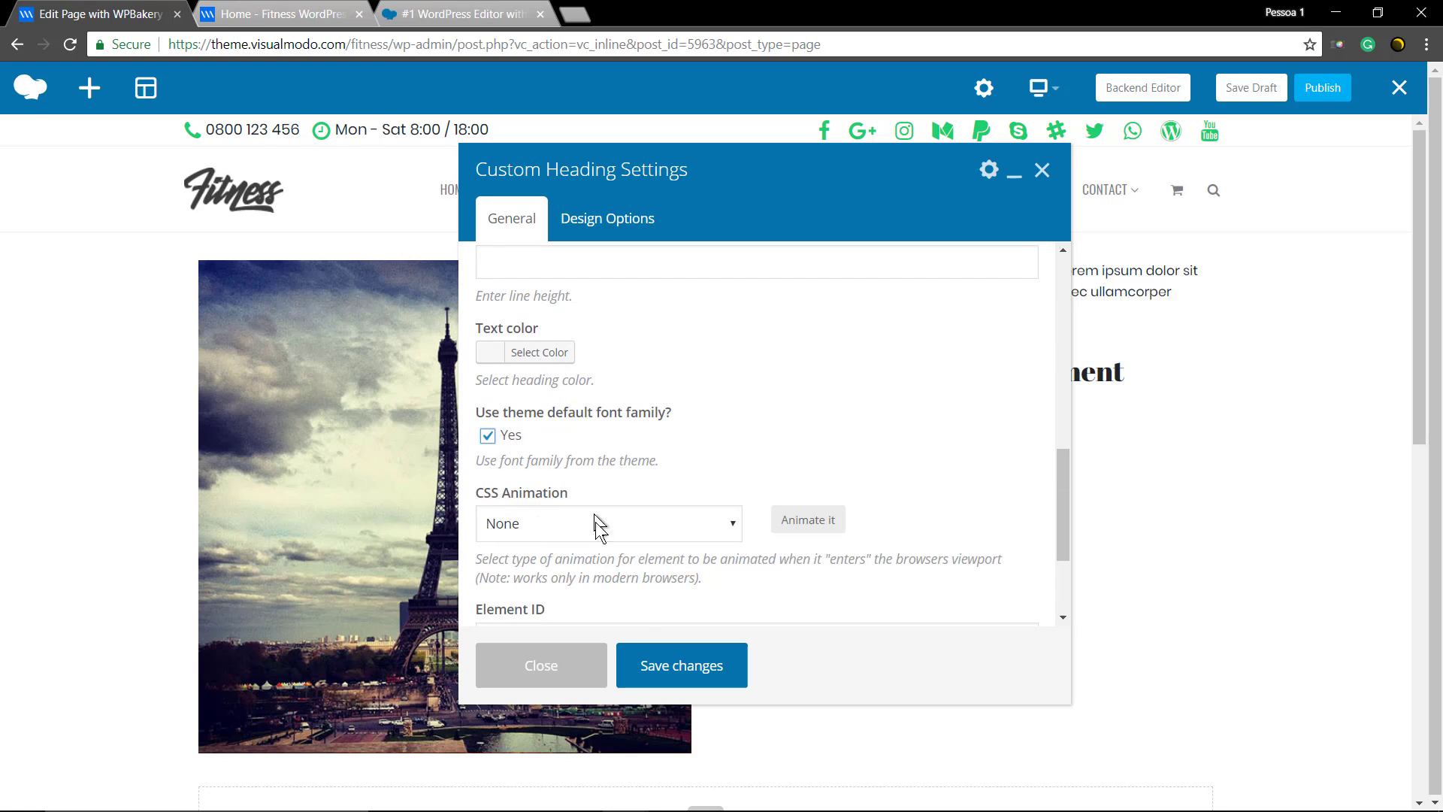
left_click(666, 673)
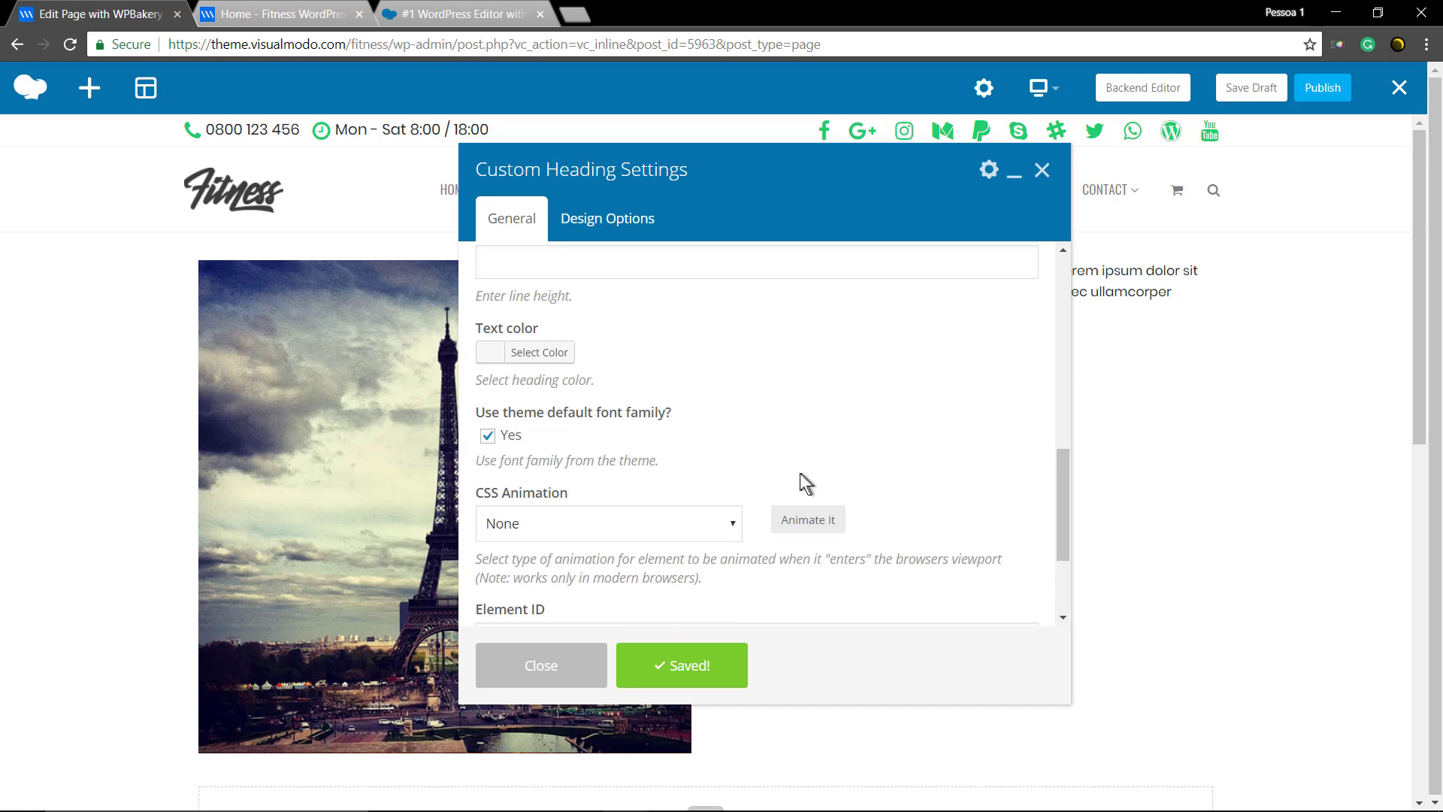
left_click(1042, 175)
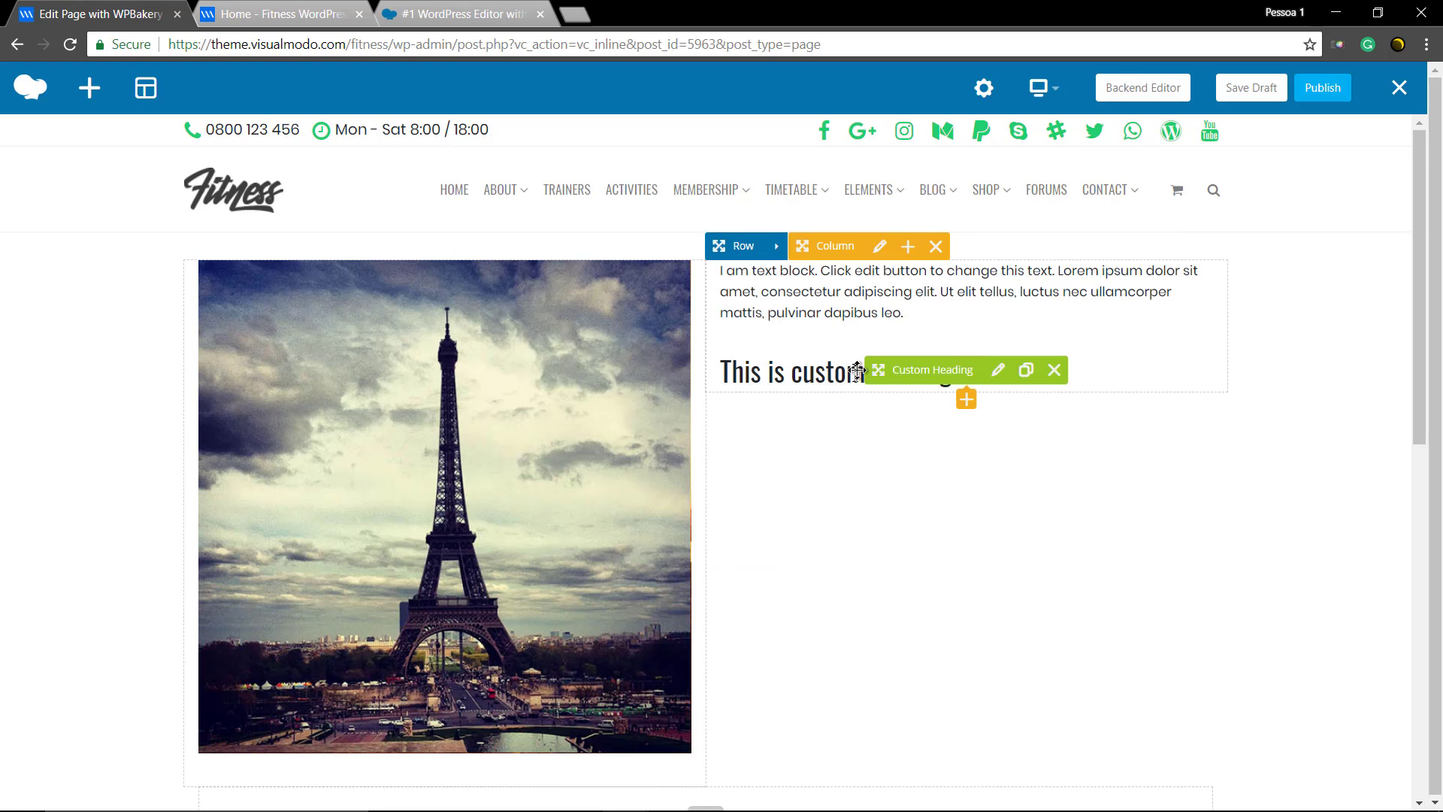
left_click_drag(913, 370, 858, 271)
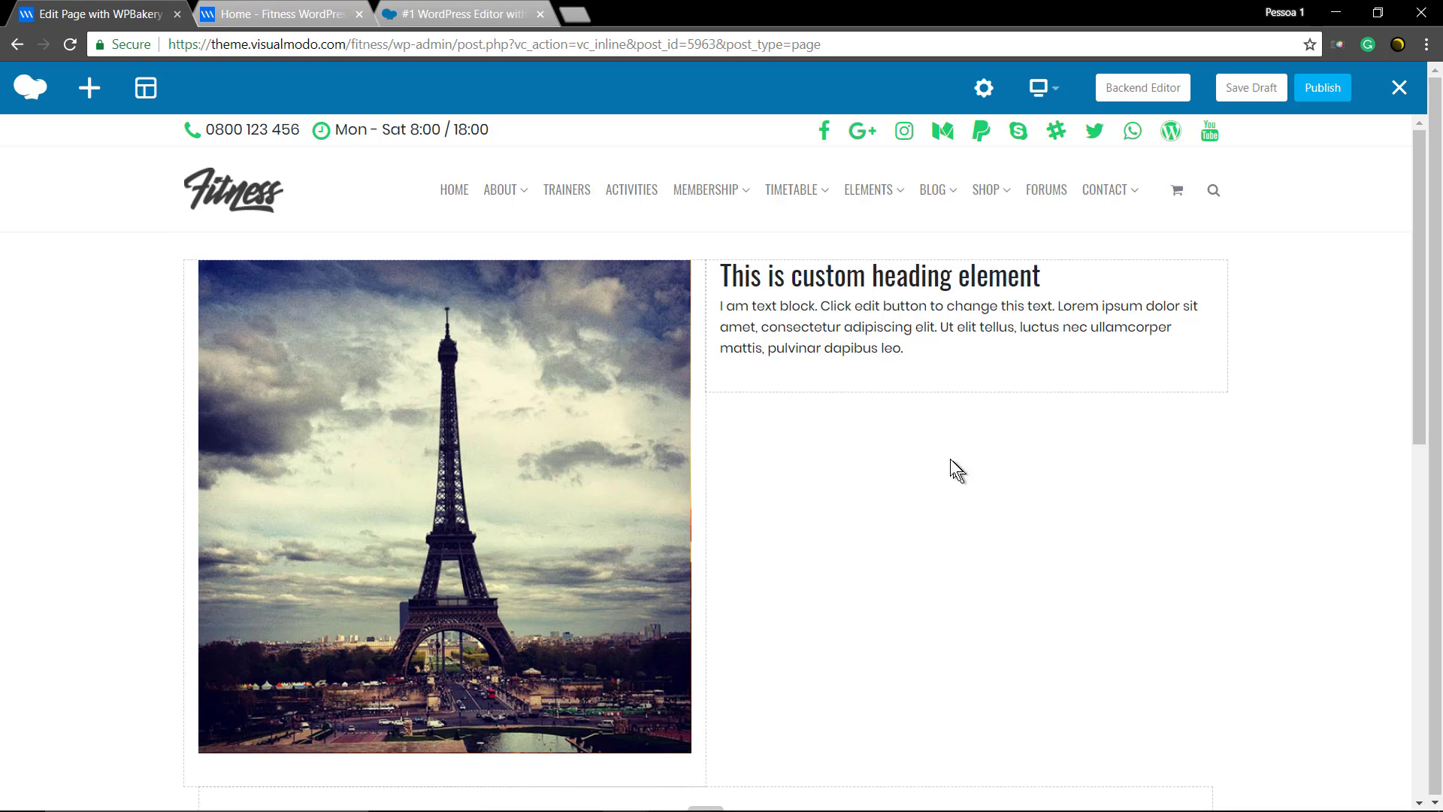
- Add a Facebook Like button below the text block with default settings
left_click(971, 402)
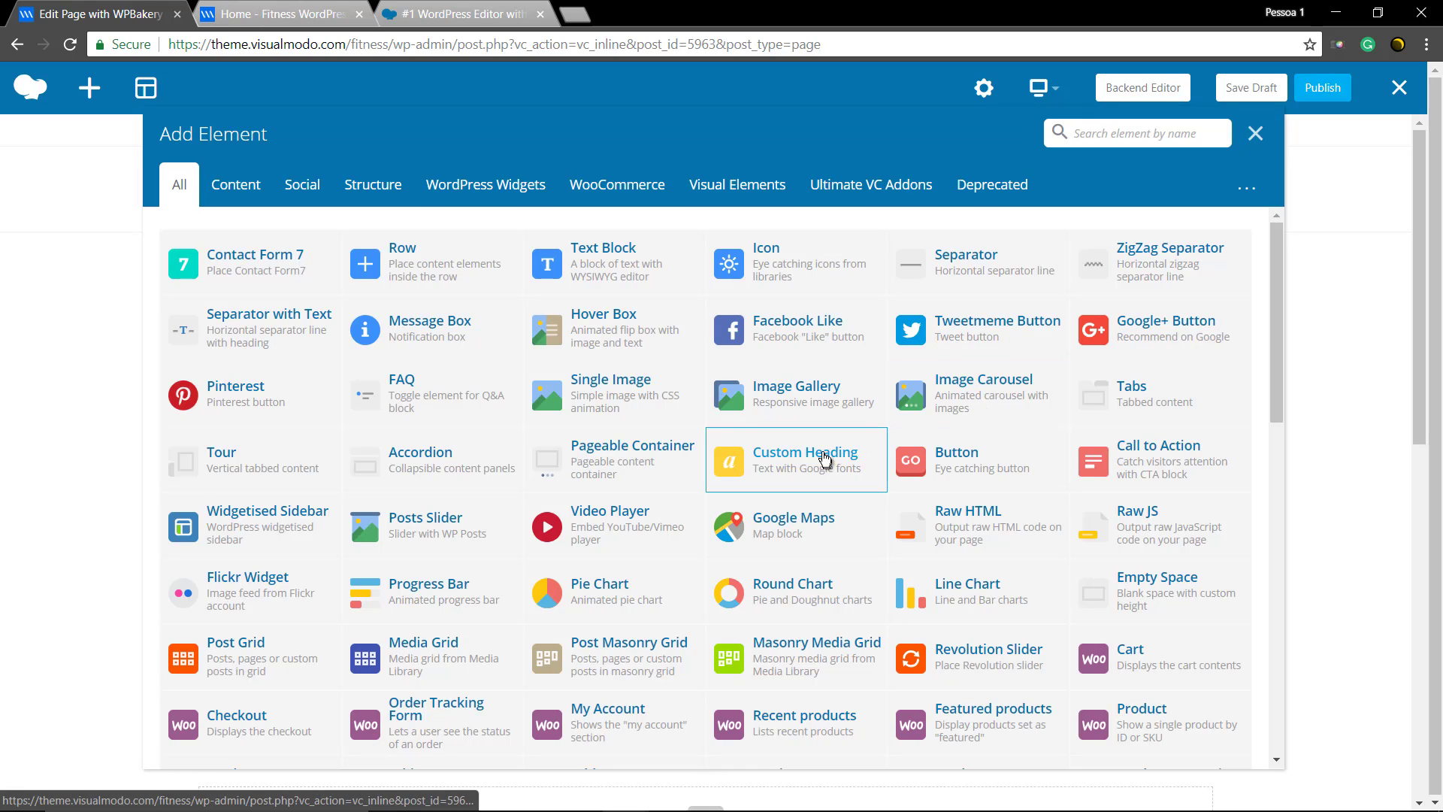
left_click(790, 327)
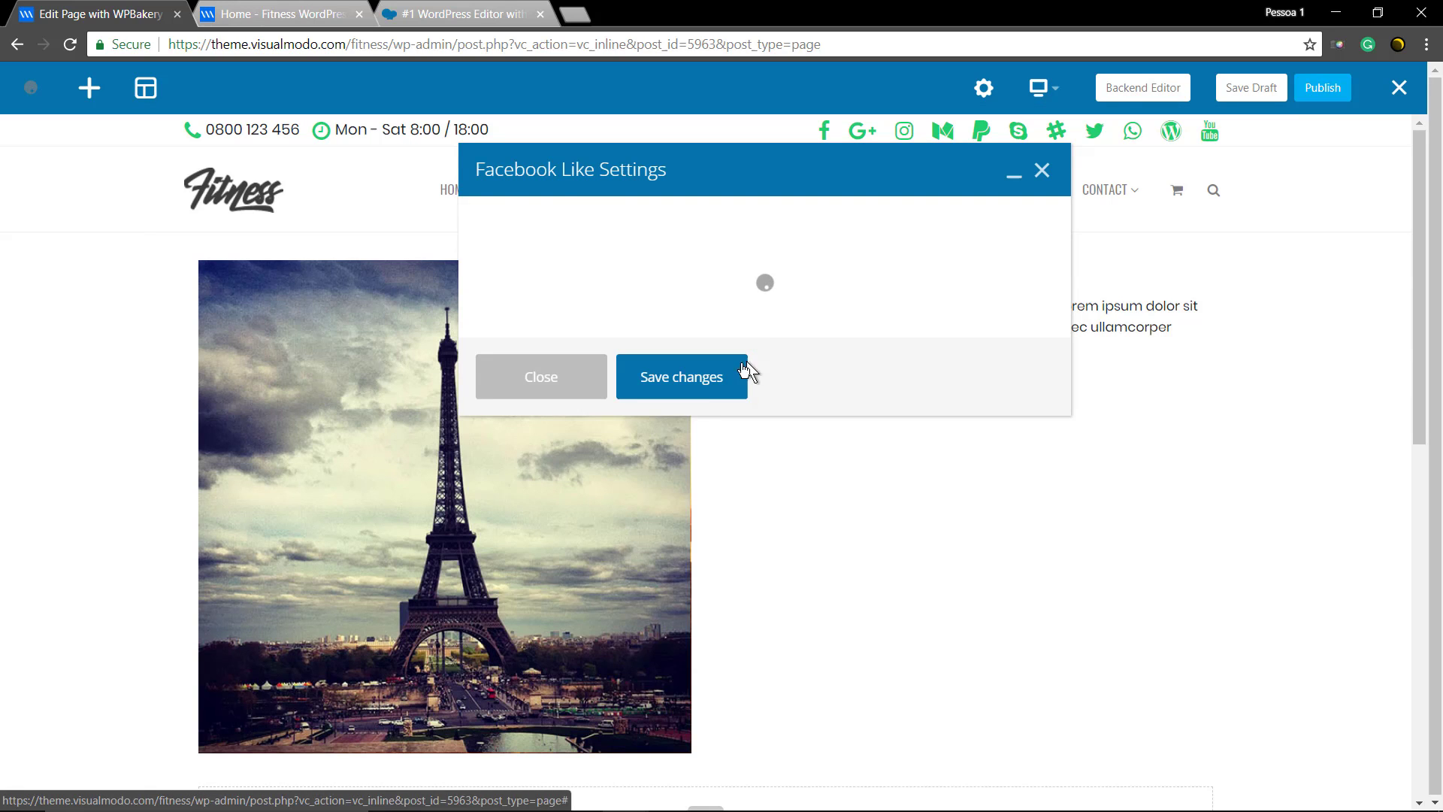
left_click(681, 666)
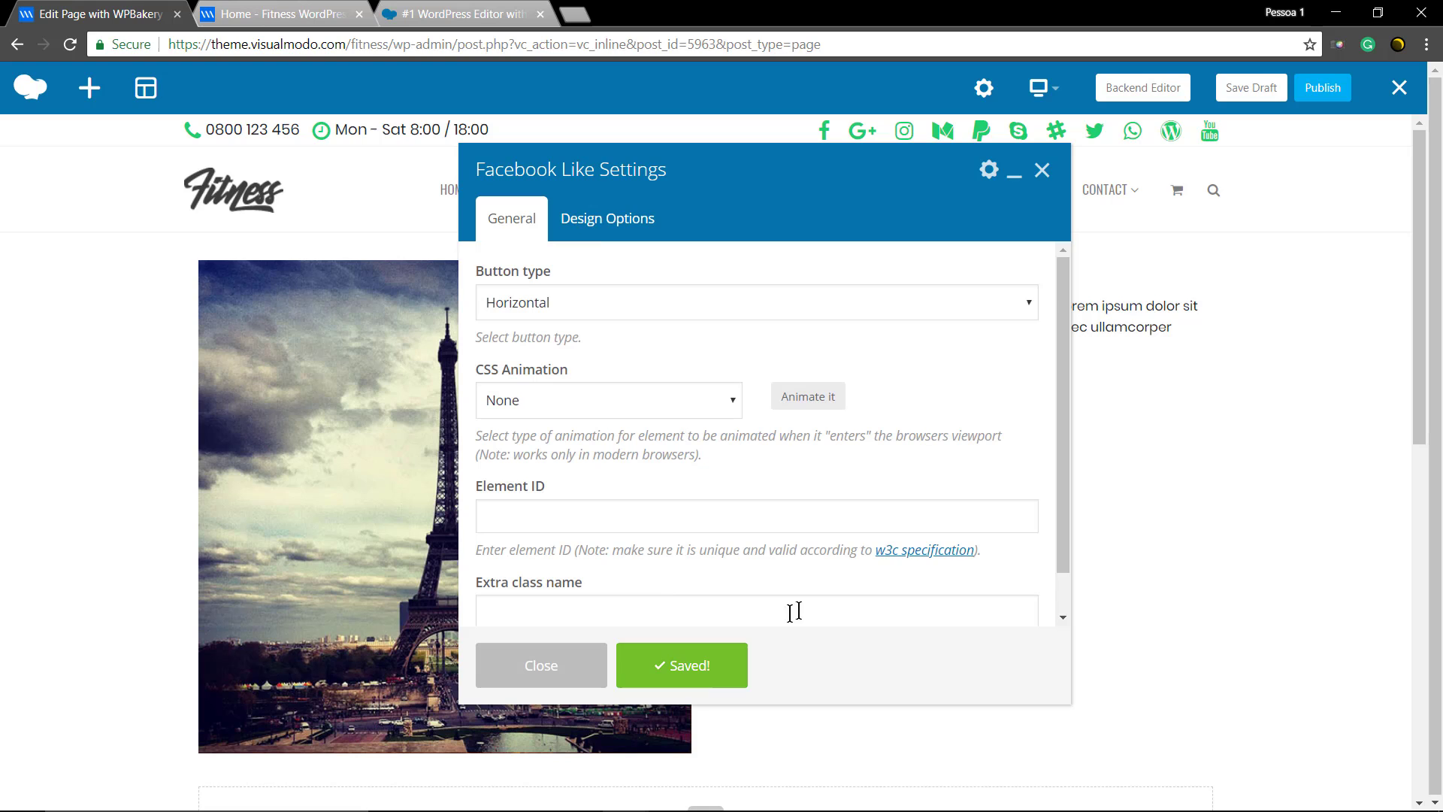
left_click(1044, 173)
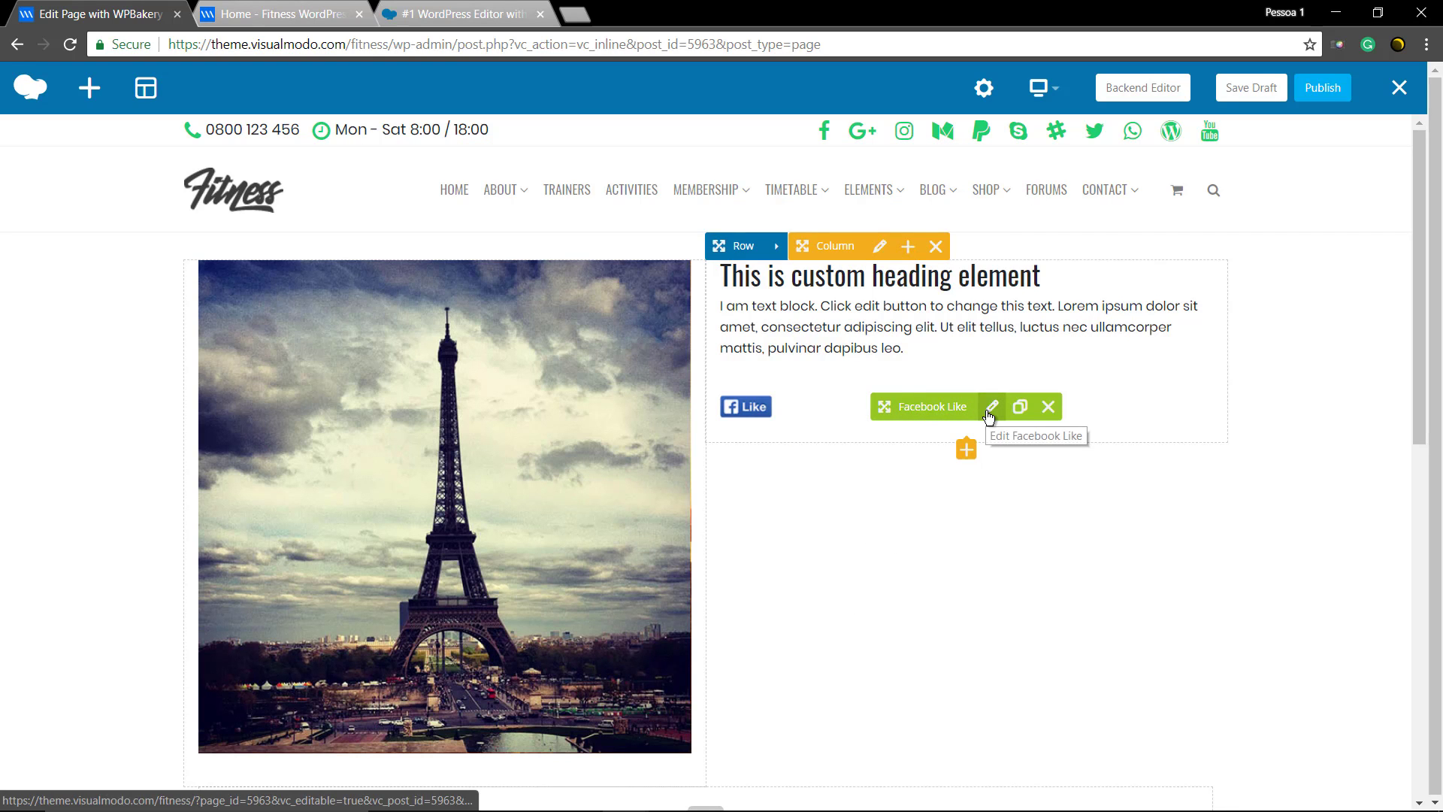
- Add an Inner Row with a 1/3+1/3+1/3 layout and move the Like button into its first column
left_click(965, 451)
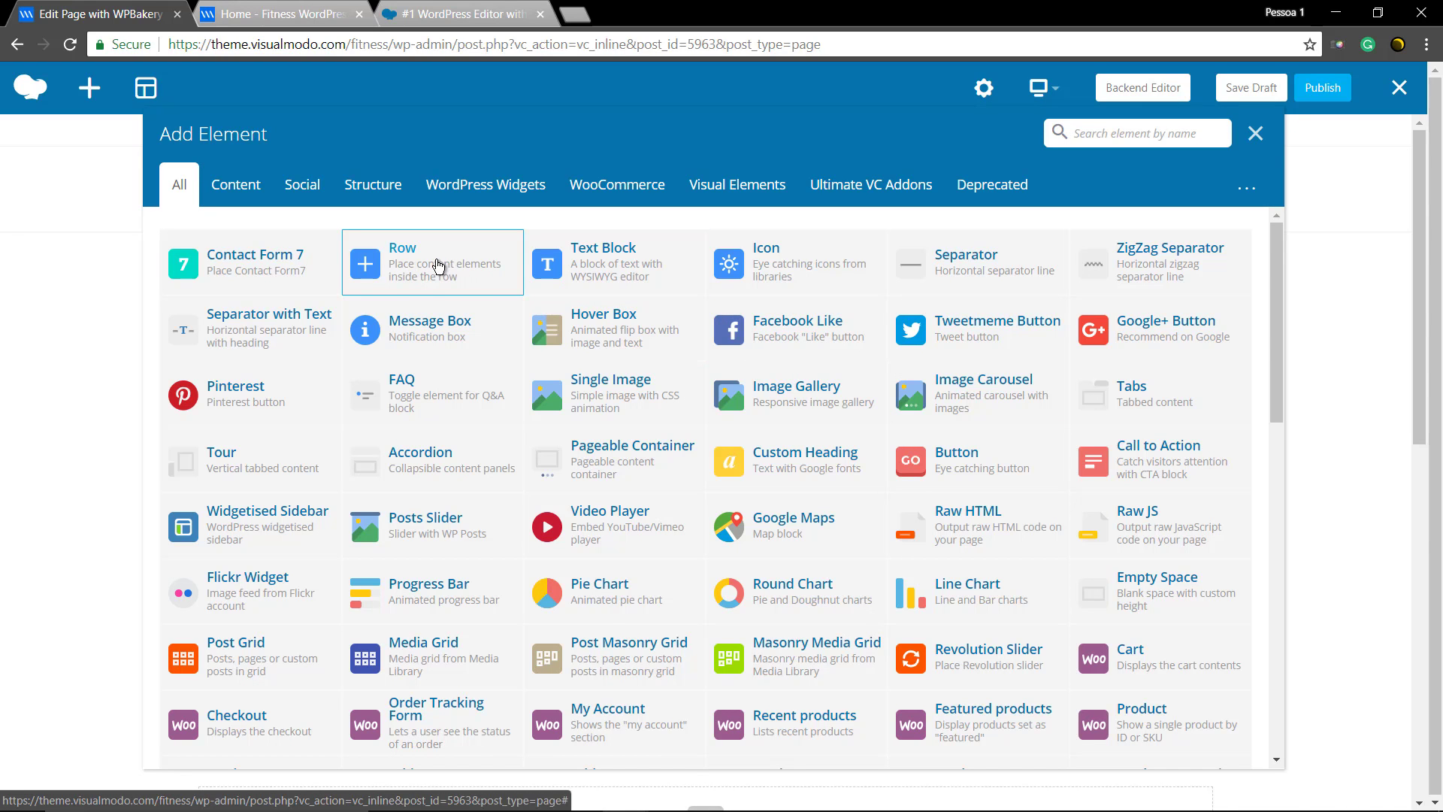
left_click(438, 267)
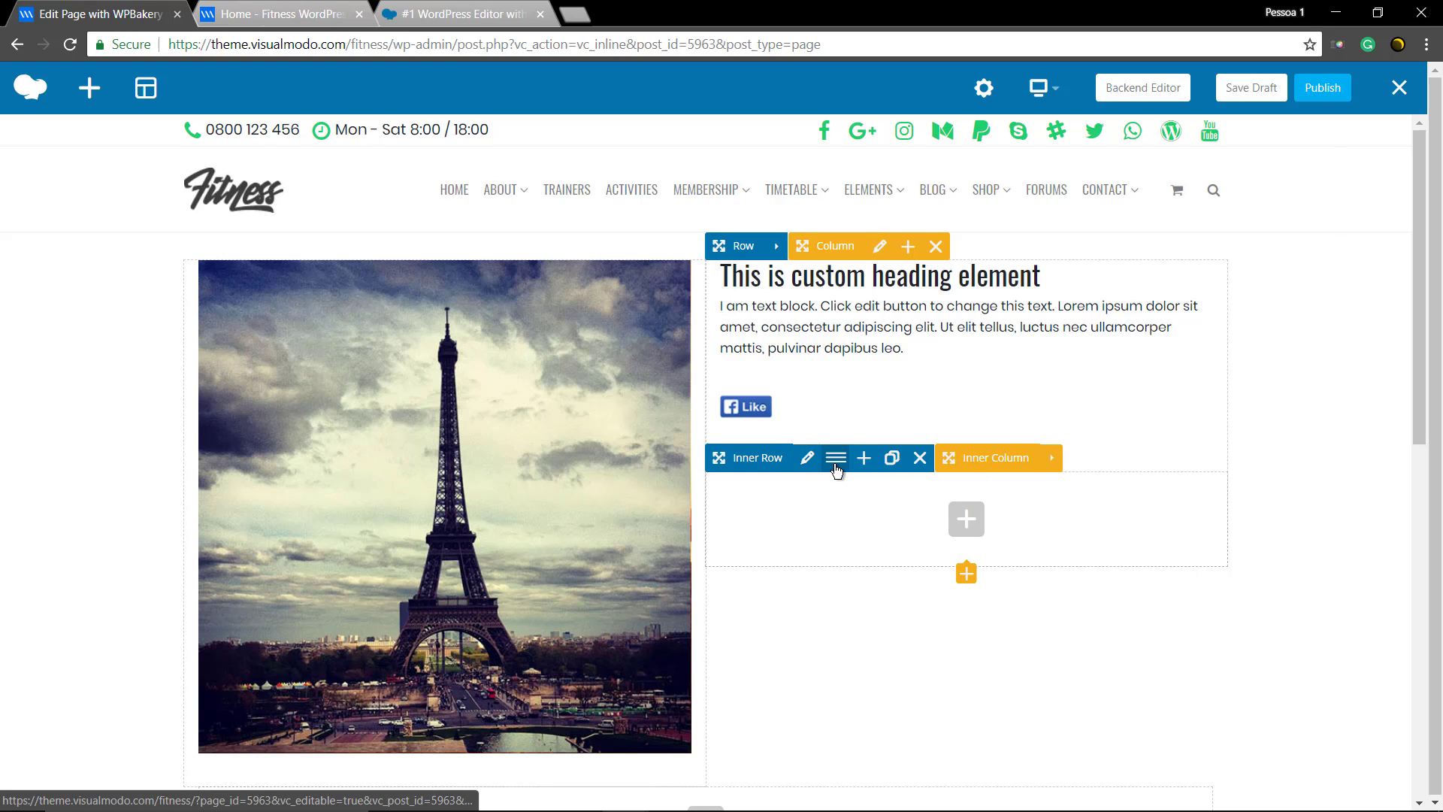
left_click(836, 458)
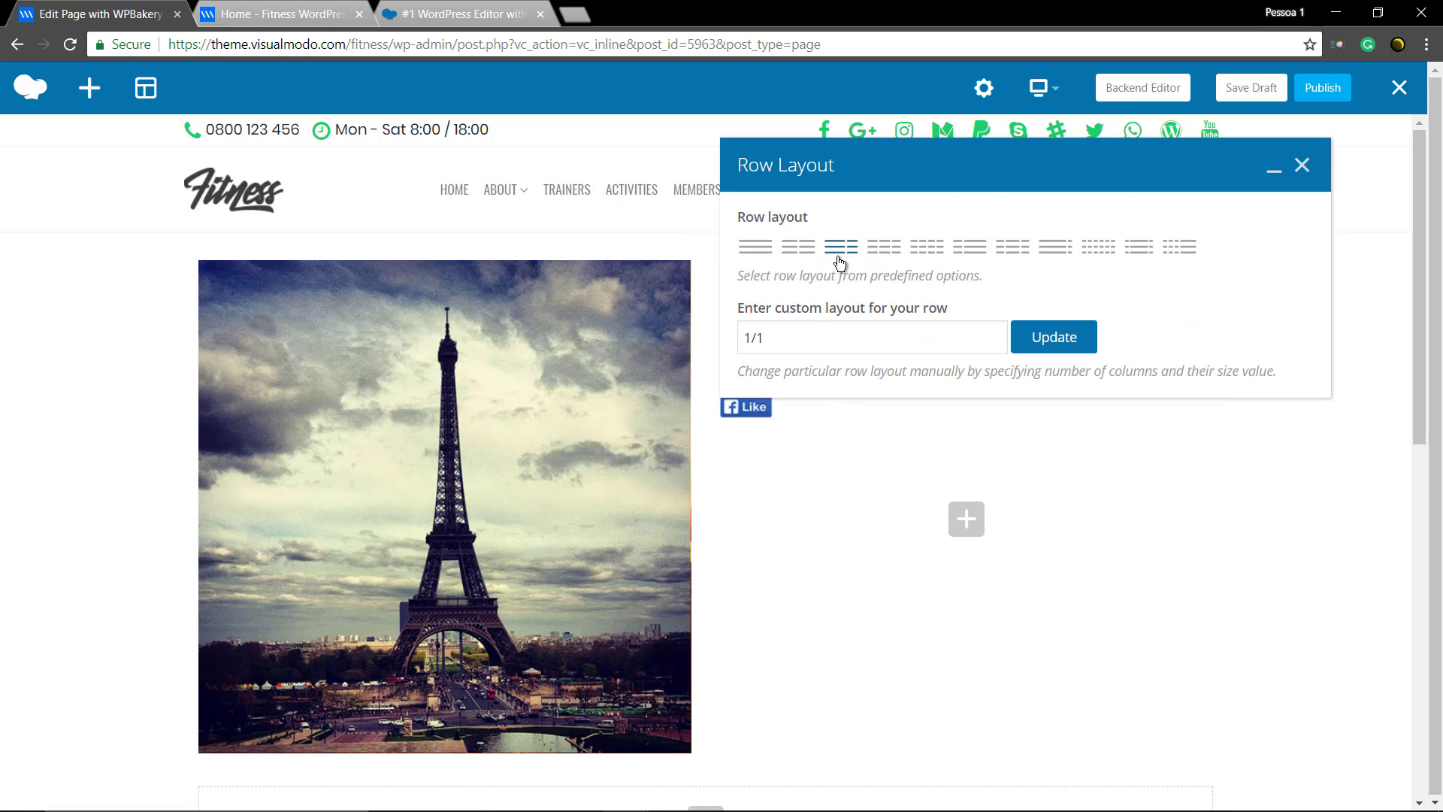
left_click(884, 247)
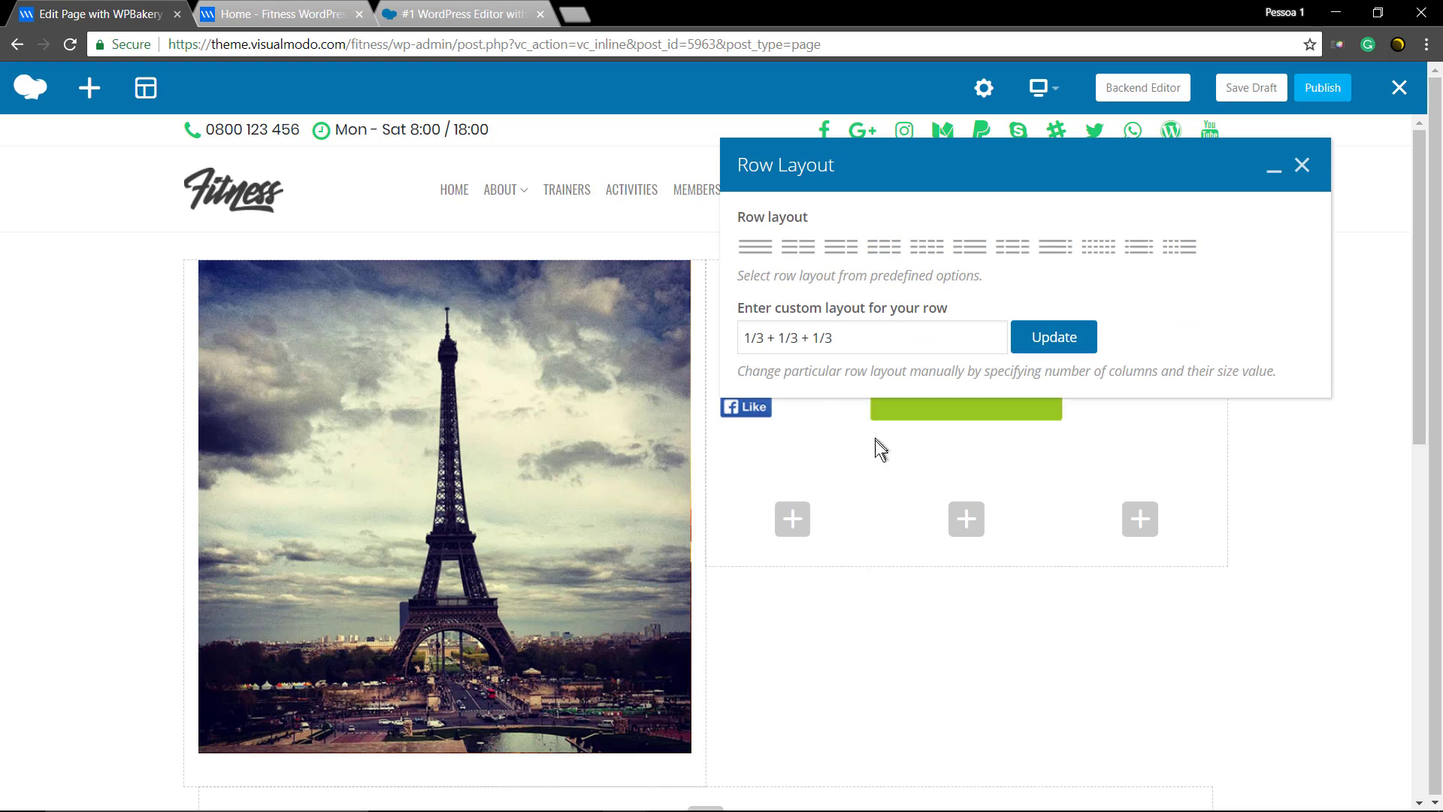
left_click(1305, 164)
mouse_move(744, 407)
left_mouse_down()
mouse_move(874, 502)
mouse_move(881, 474)
mouse_move(798, 439)
left_mouse_up()
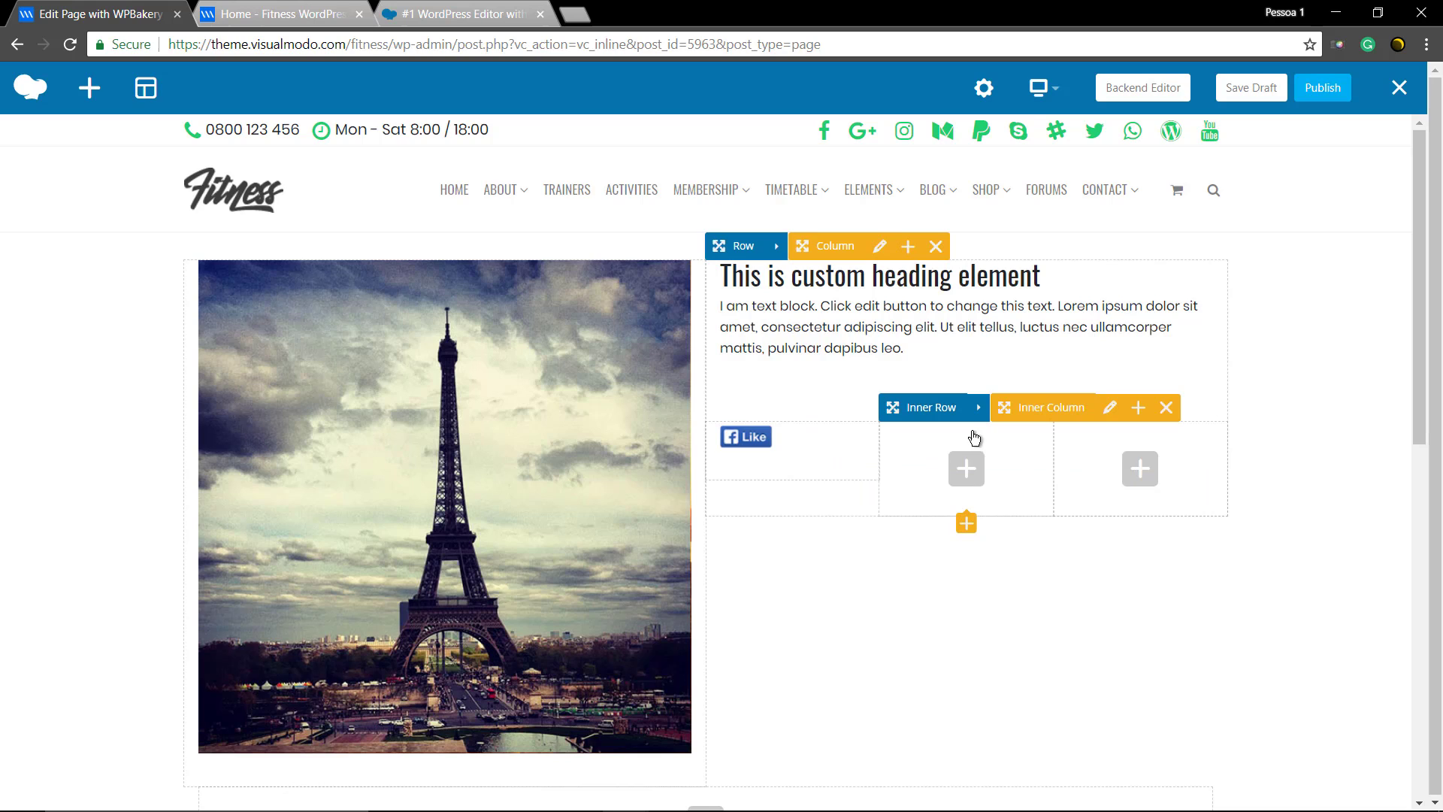
- Add a Google+ Button to the second inner column
left_click(967, 469)
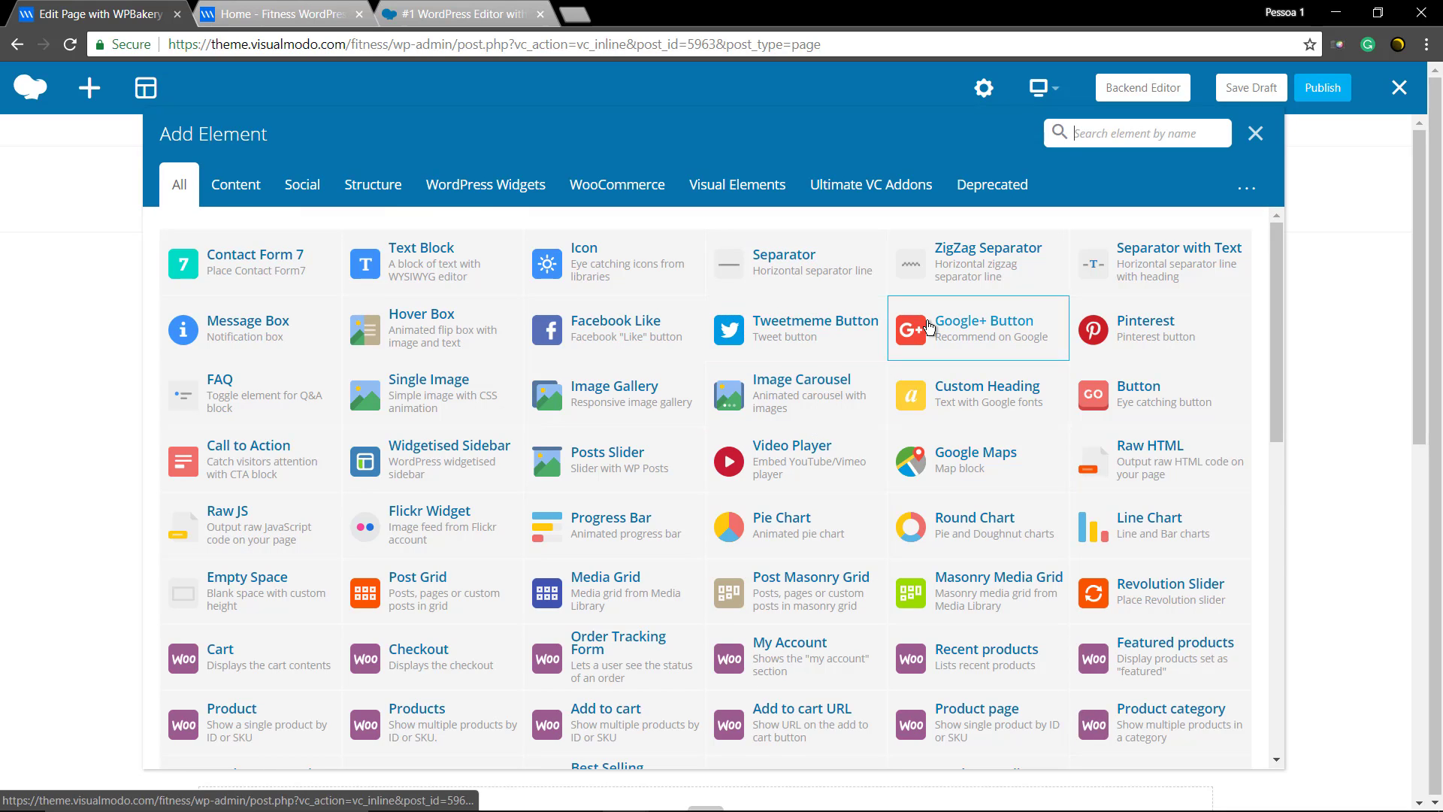
left_click(938, 328)
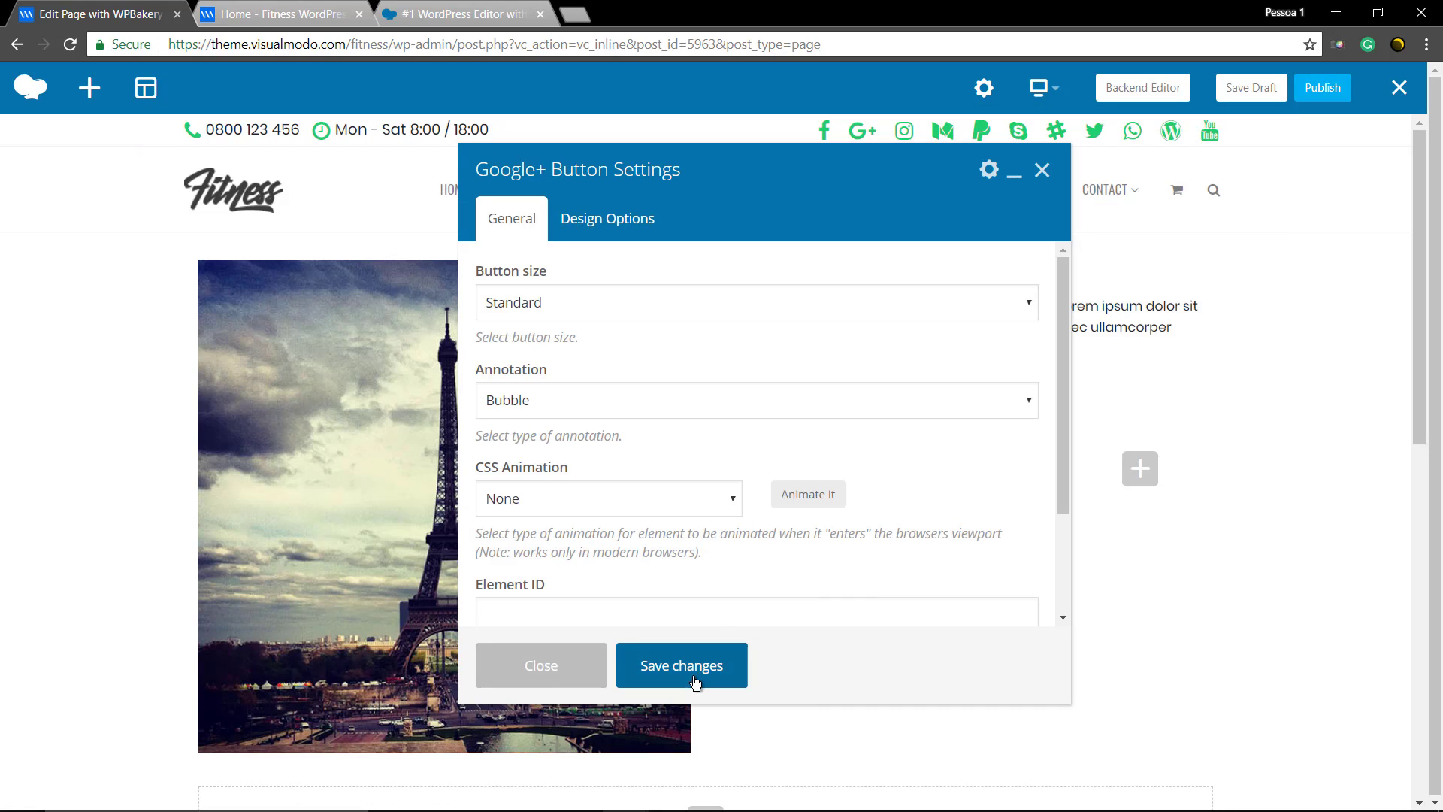
left_click(685, 667)
mouse_move(1139, 468)
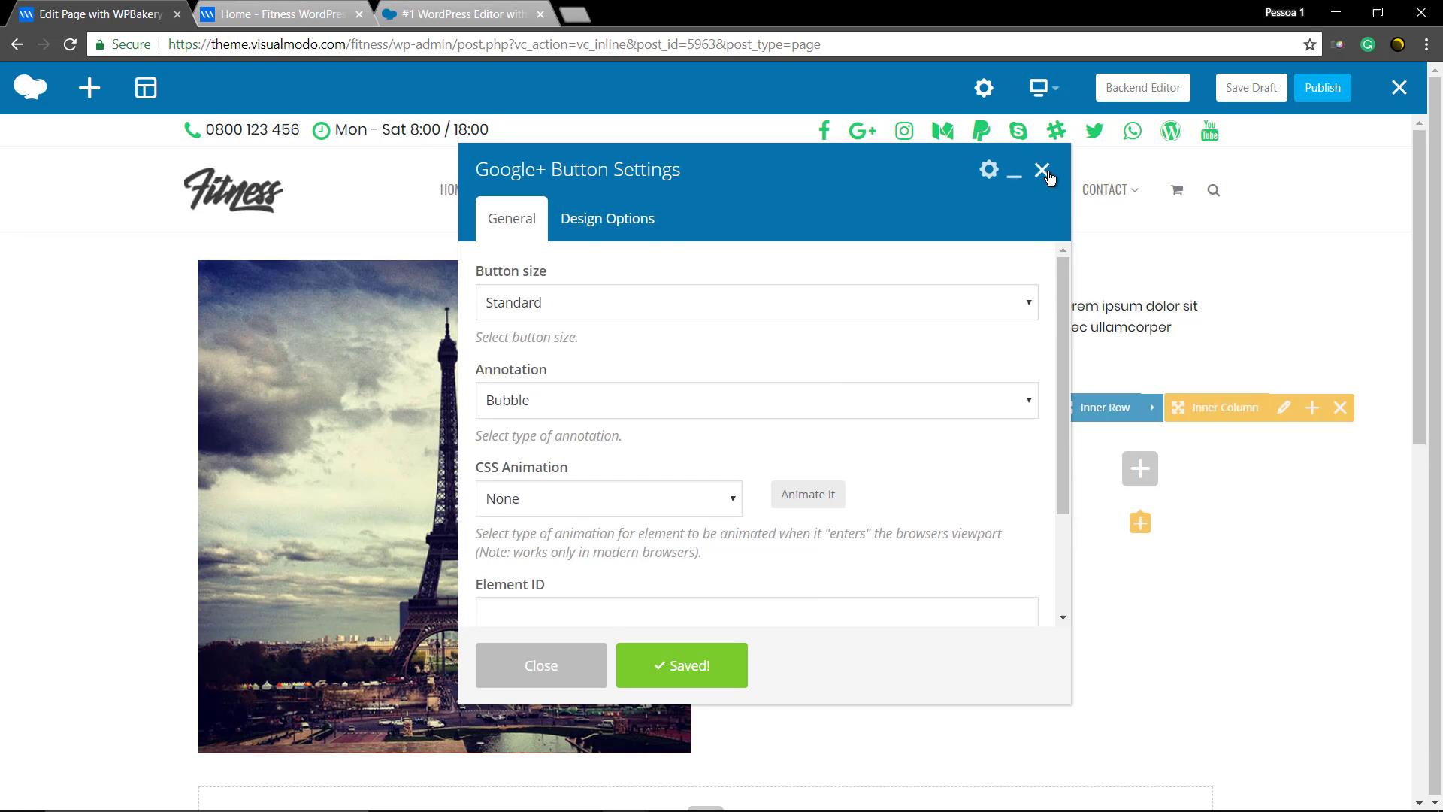
left_click(1043, 171)
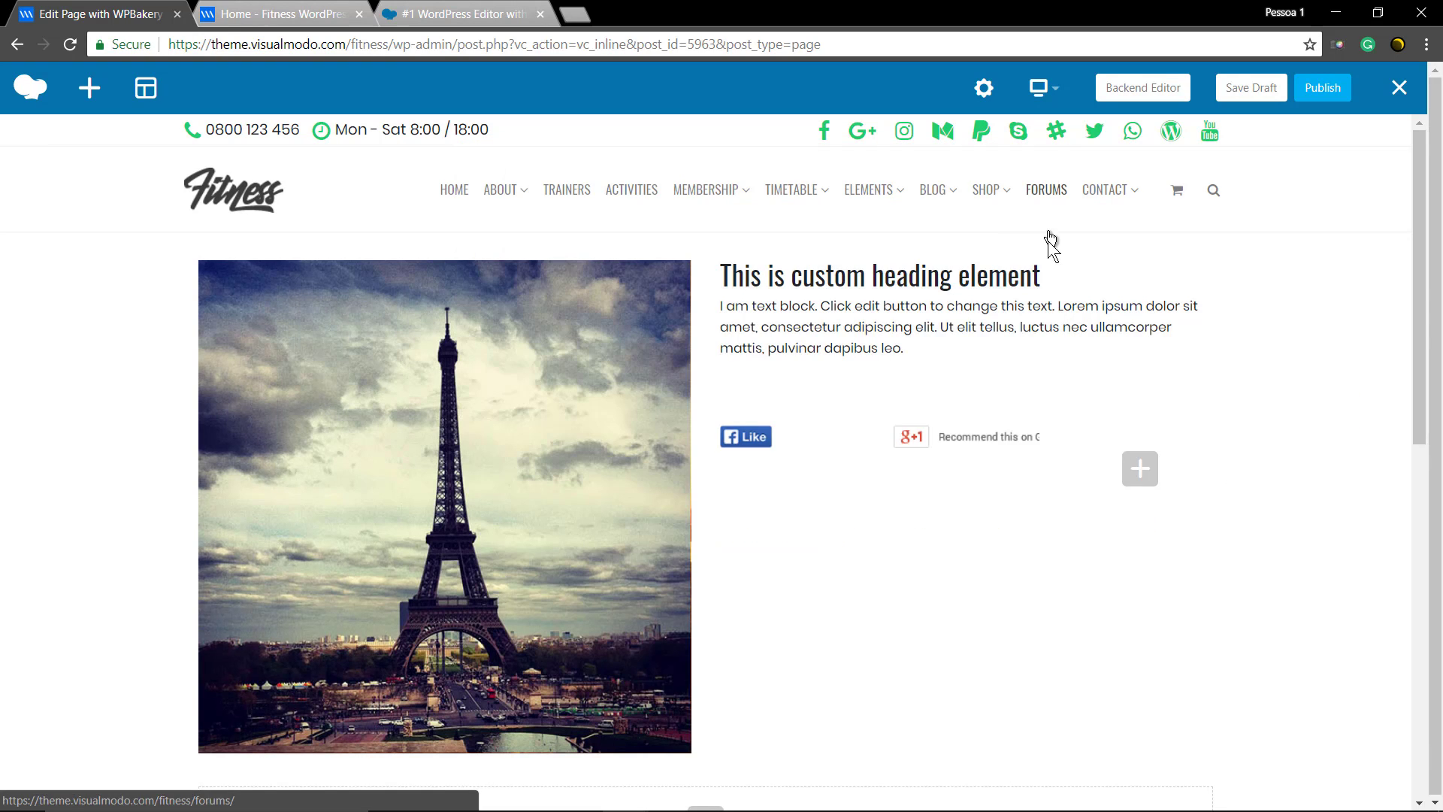
- Add a Pinterest button to the third inner column
left_click(1139, 469)
left_click(1140, 327)
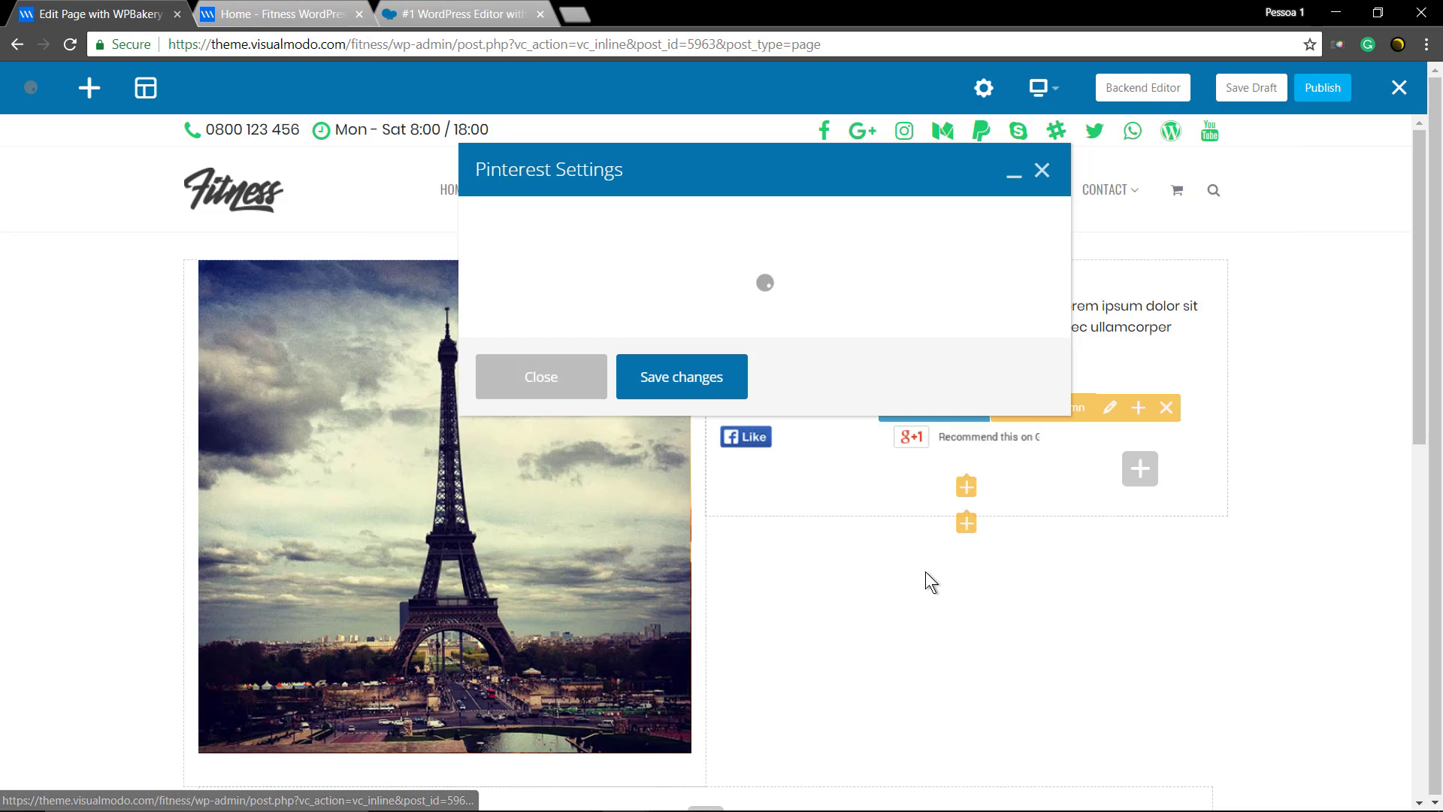
left_click(681, 665)
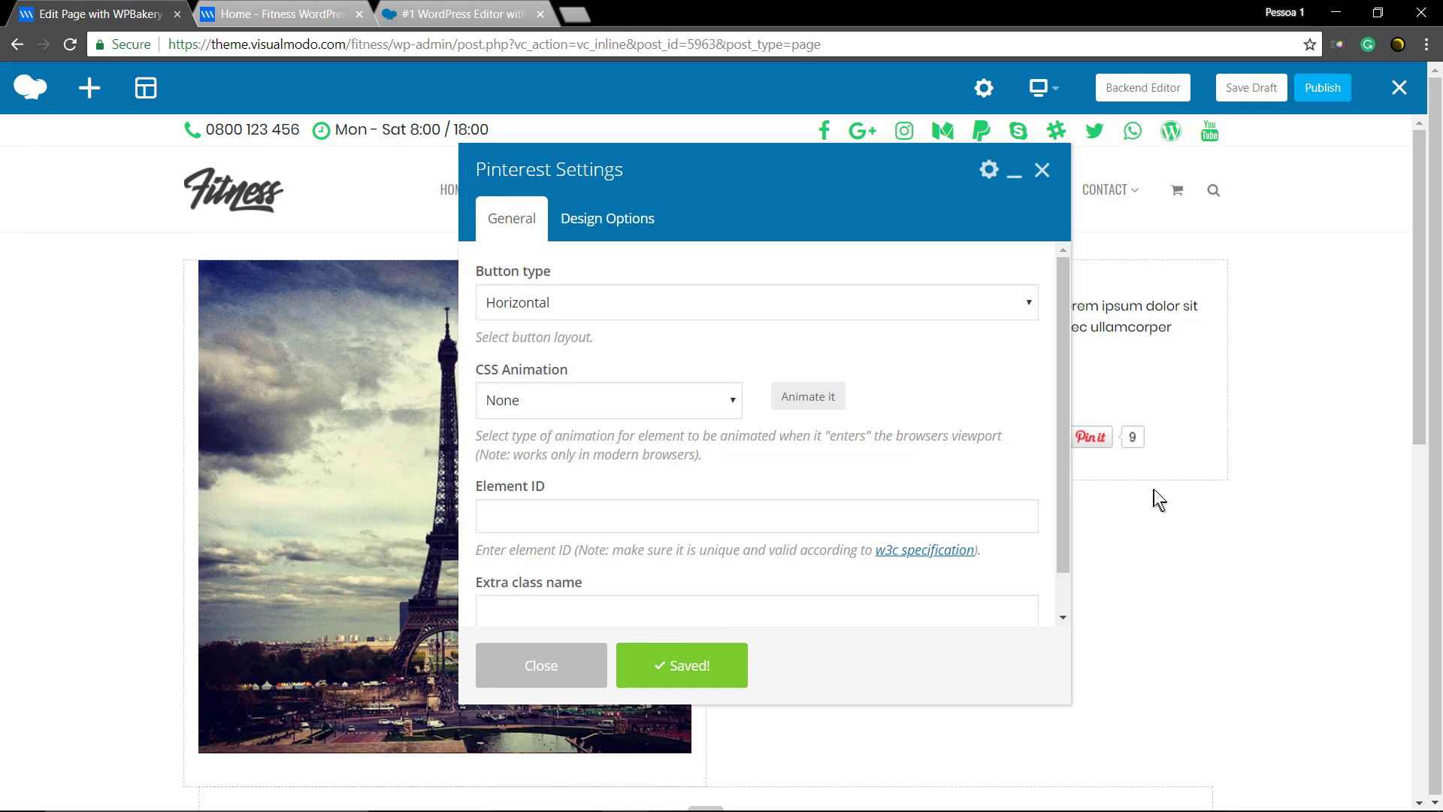
left_click(1040, 174)
mouse_move(357, 246)
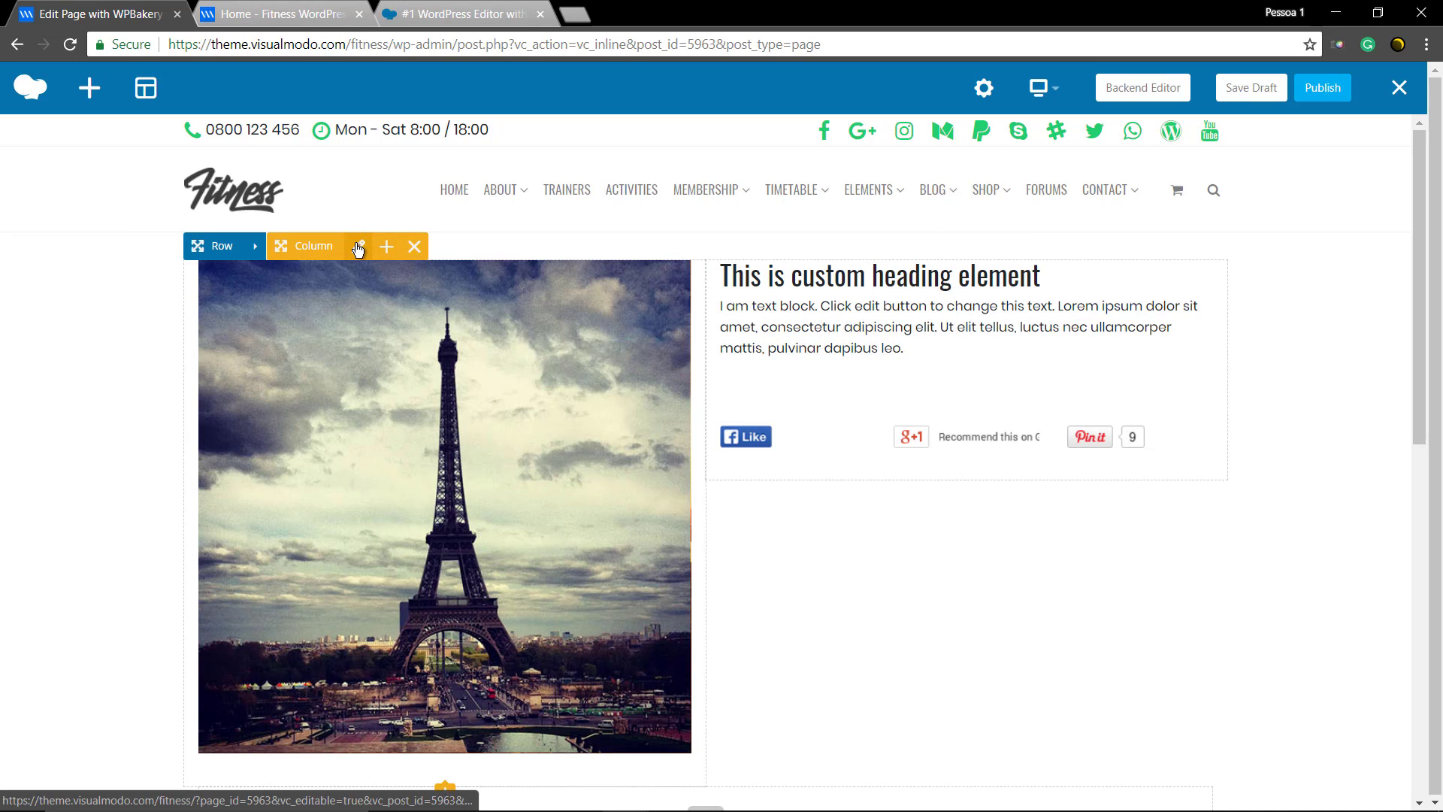
- Give the image column a top padding of 40 in Design Options
left_click(358, 247)
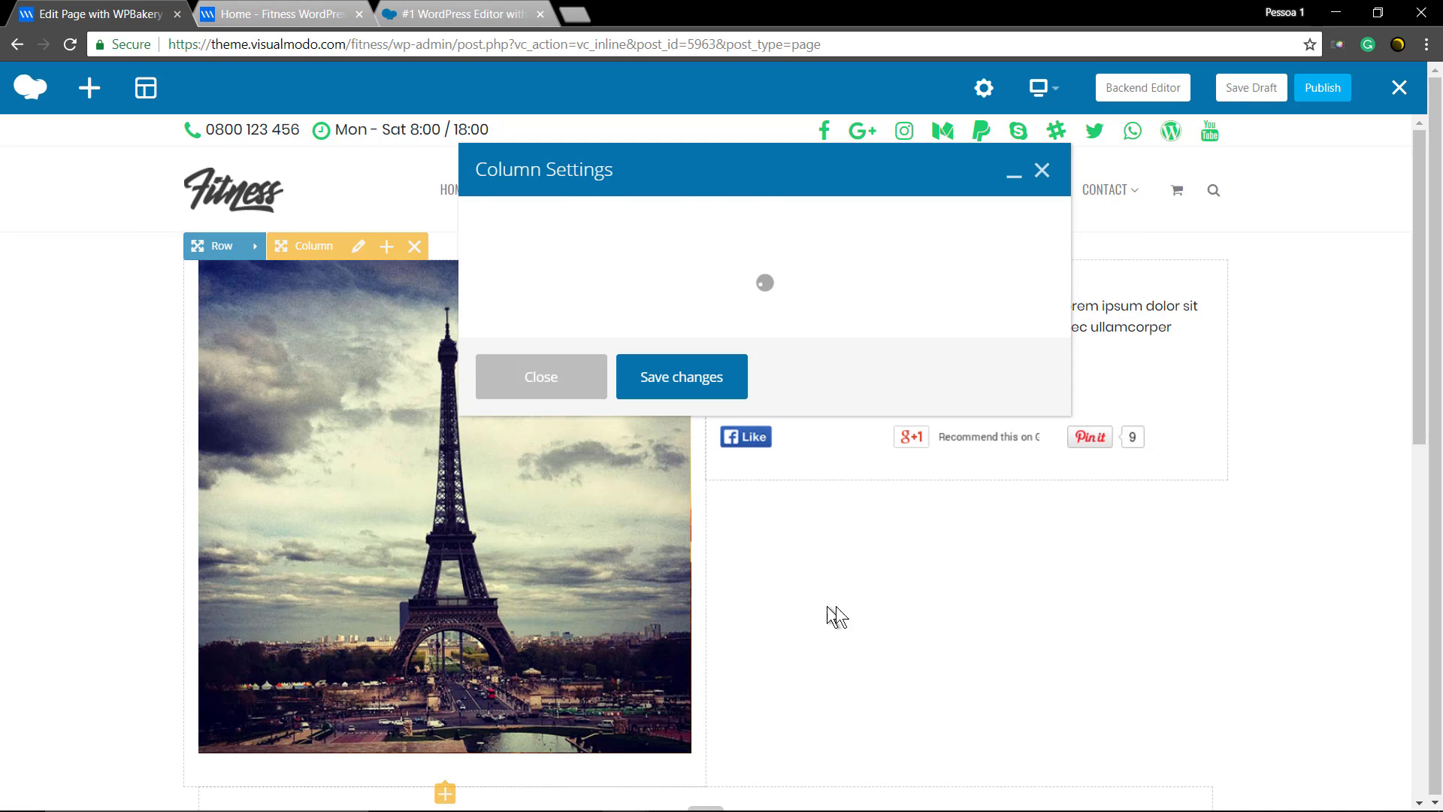
left_click(597, 221)
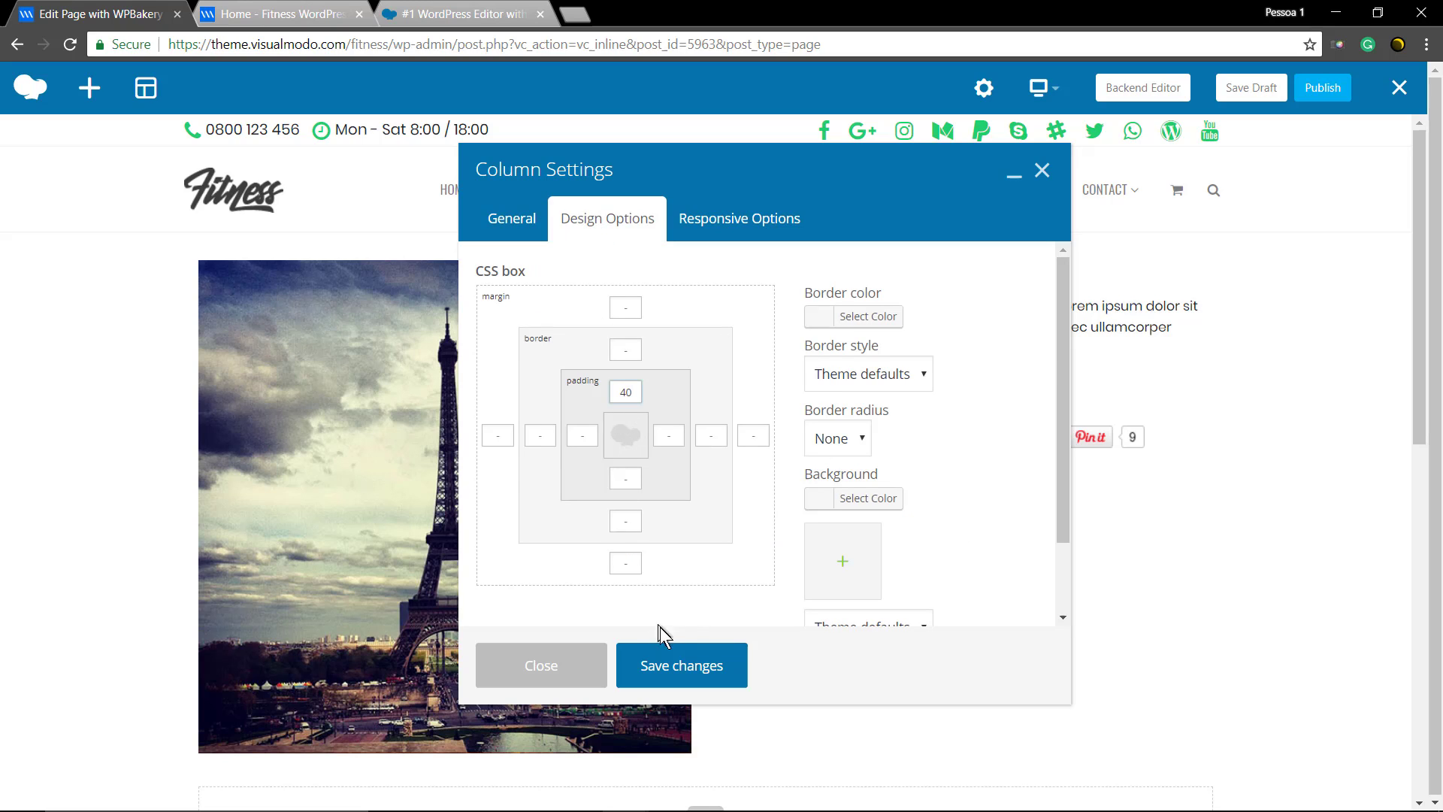
left_click(682, 667)
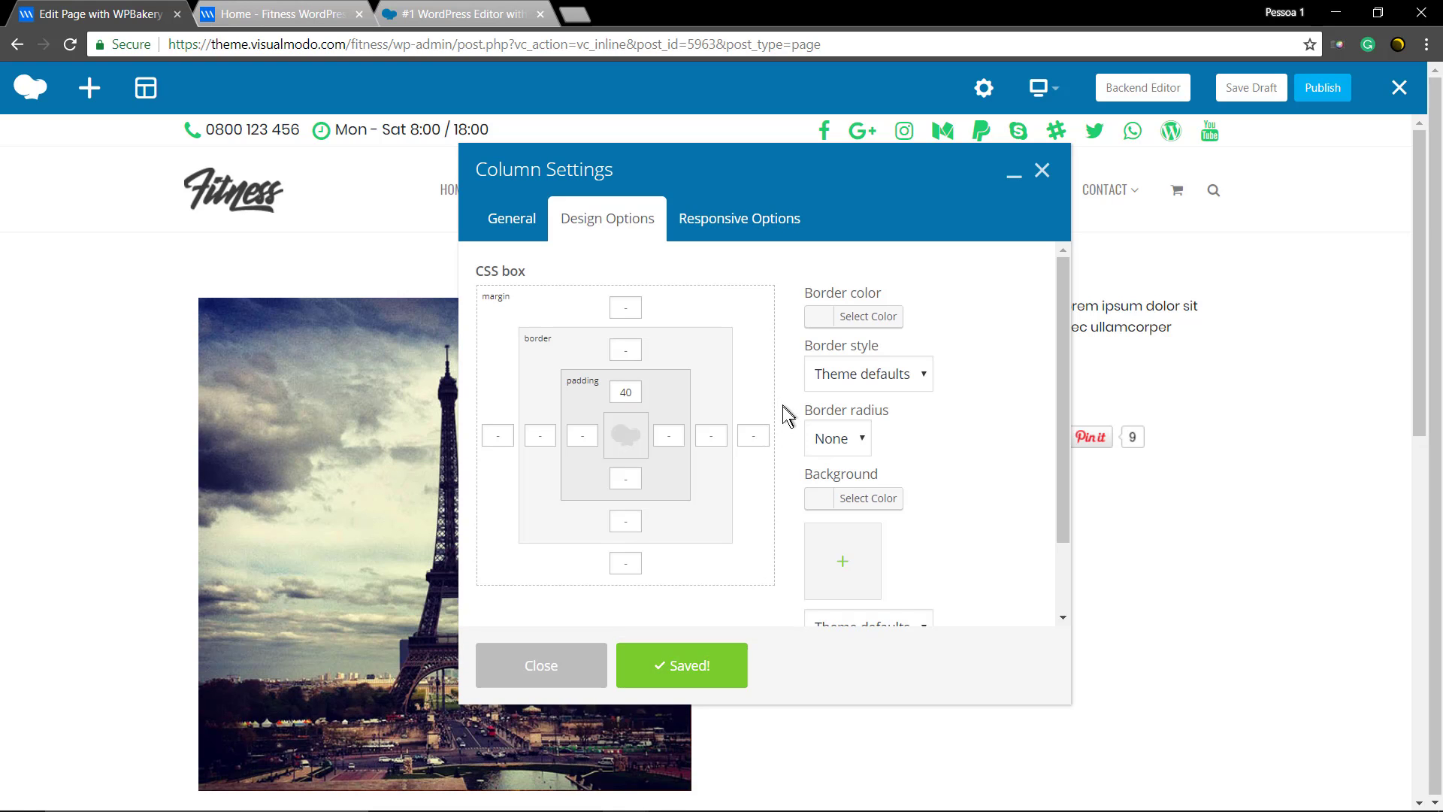
left_click(1042, 173)
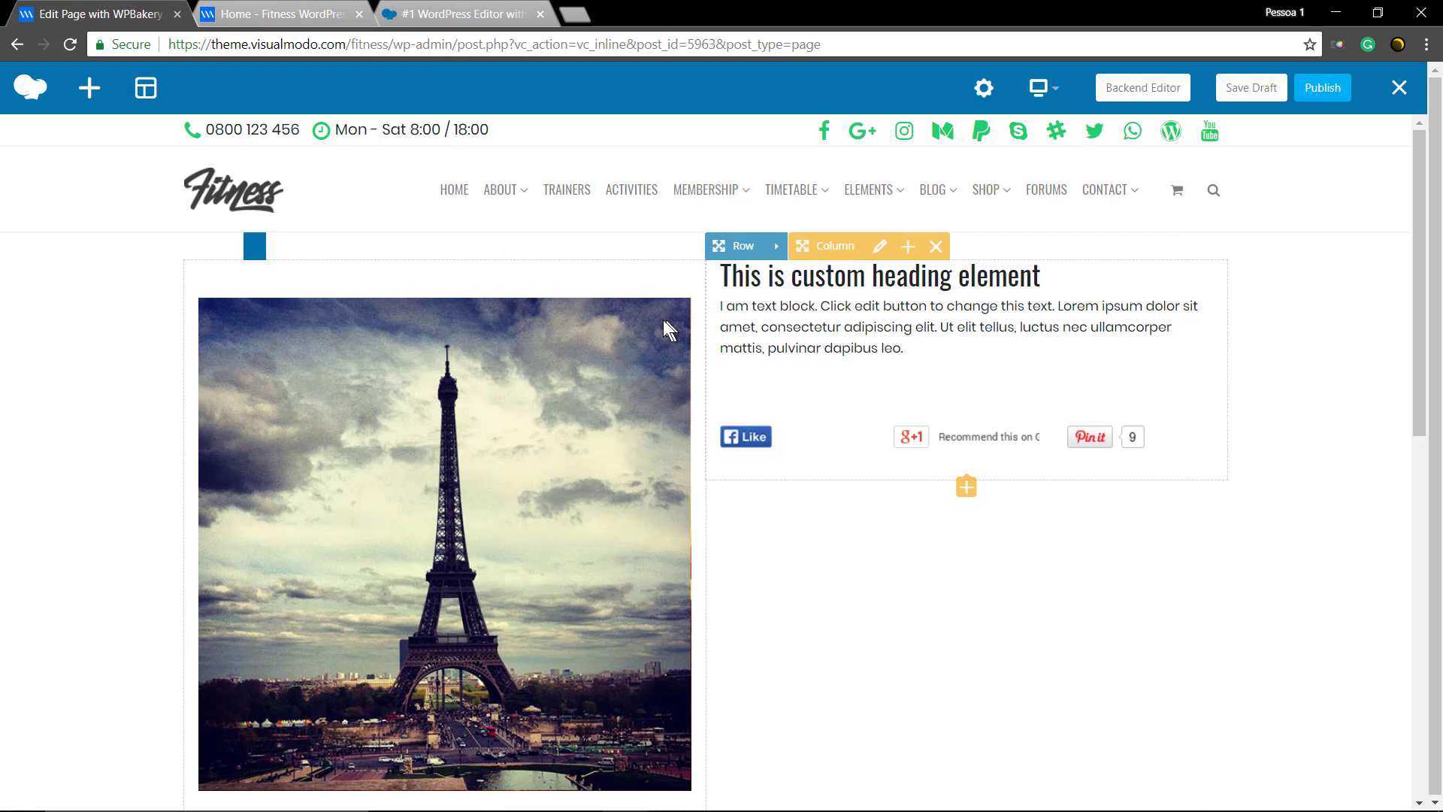
- Give the text column a top padding of 40 in Design Options
left_click(880, 246)
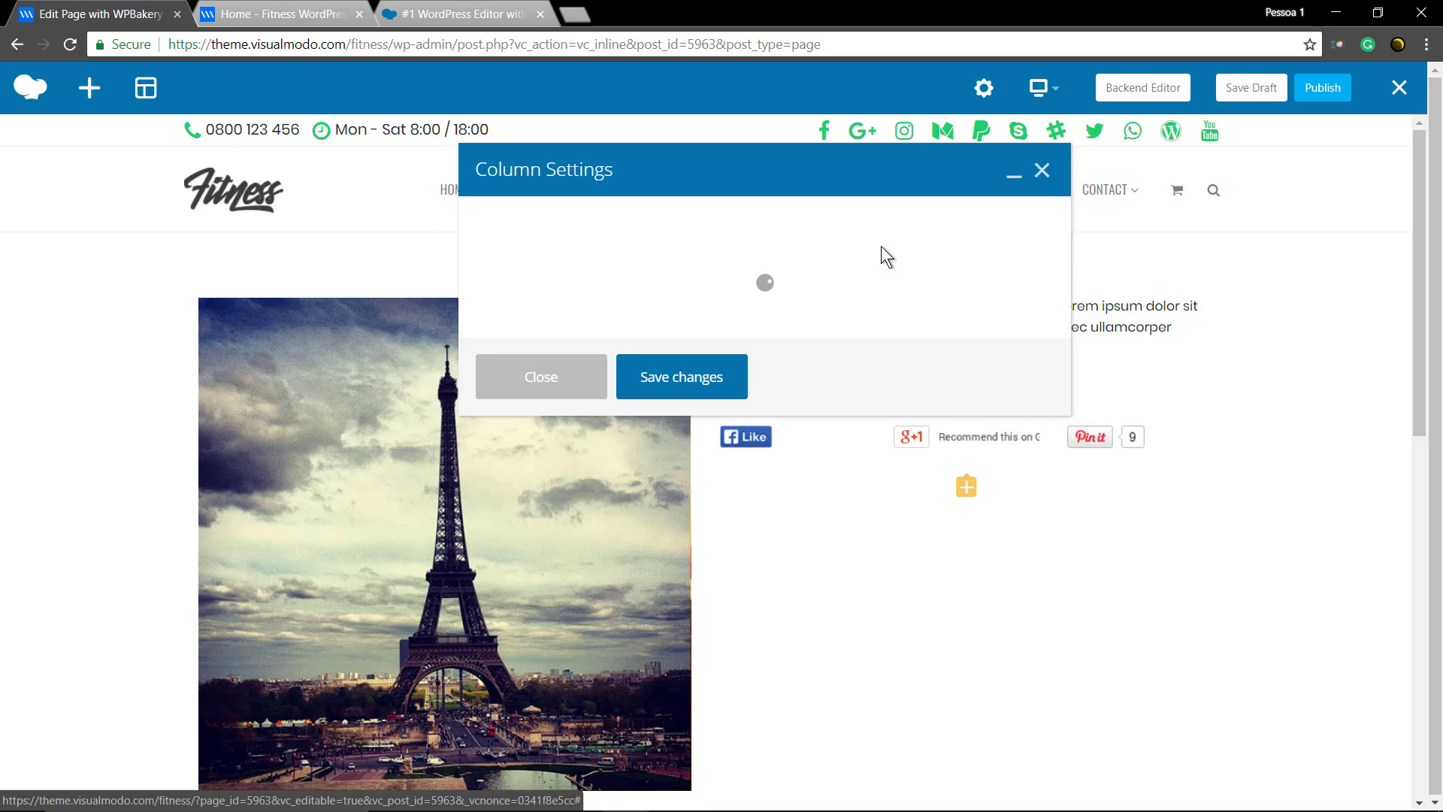
left_click(607, 218)
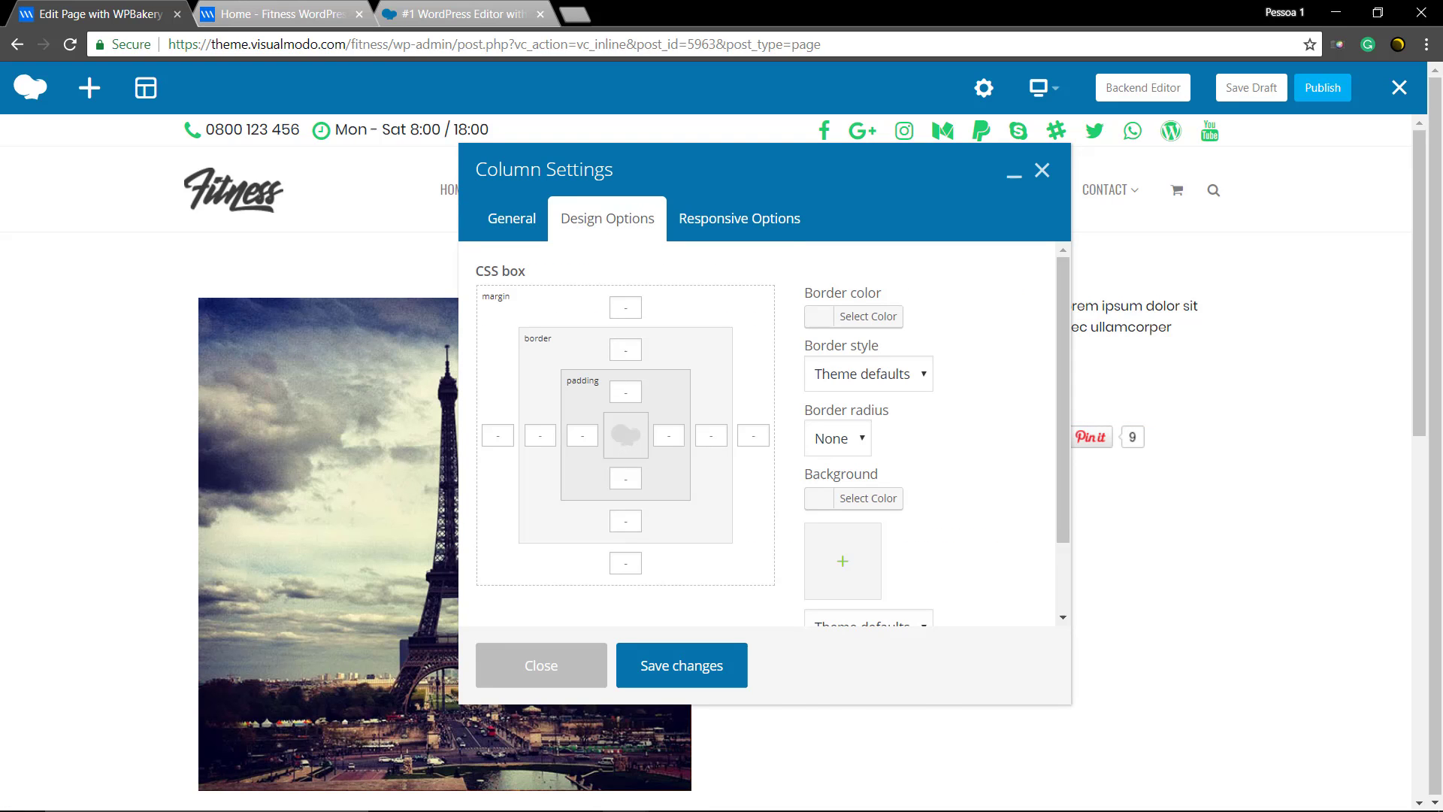
left_click(698, 664)
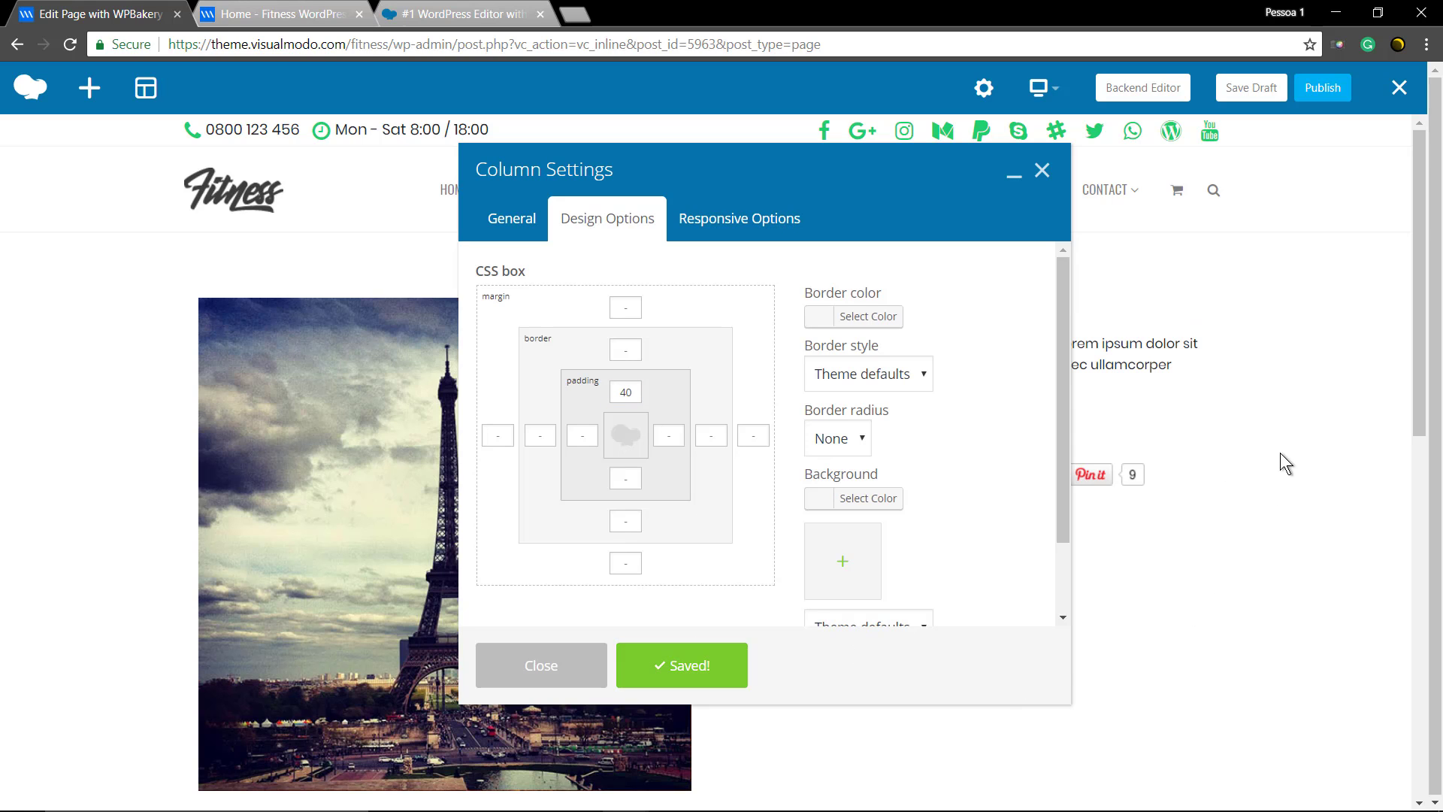
left_click(540, 665)
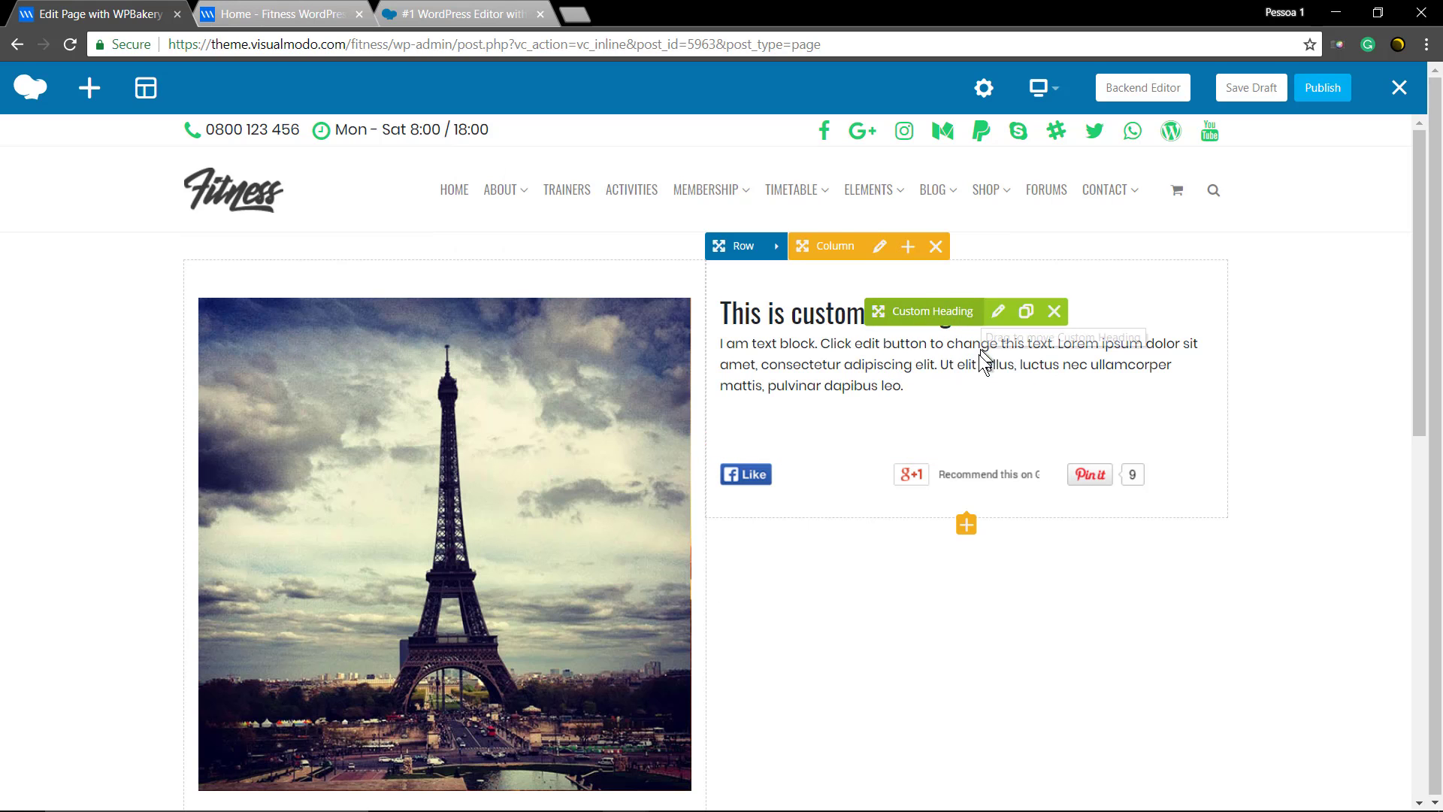
- Add a Separator to the right column with element width 10%
left_click(966, 526)
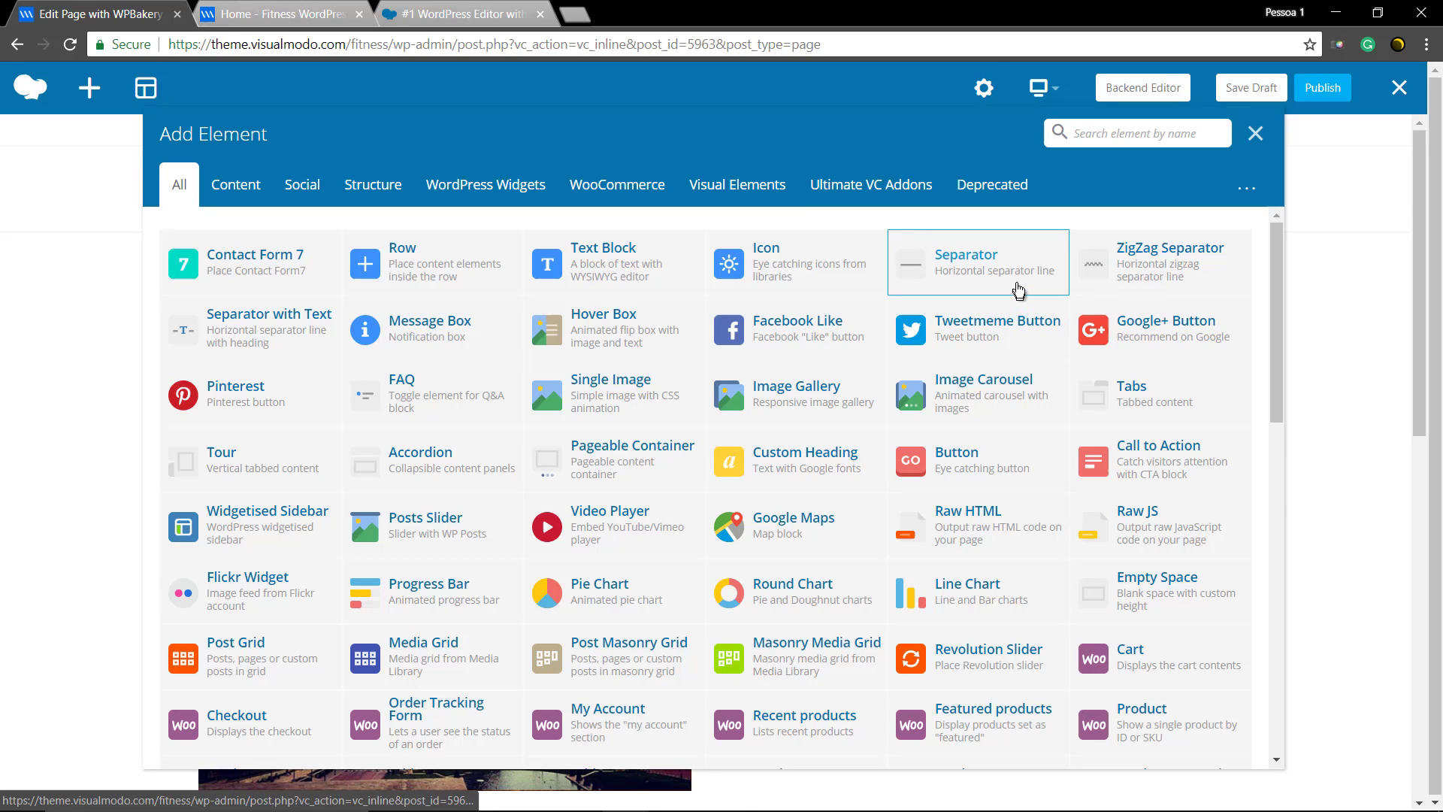
left_click(999, 279)
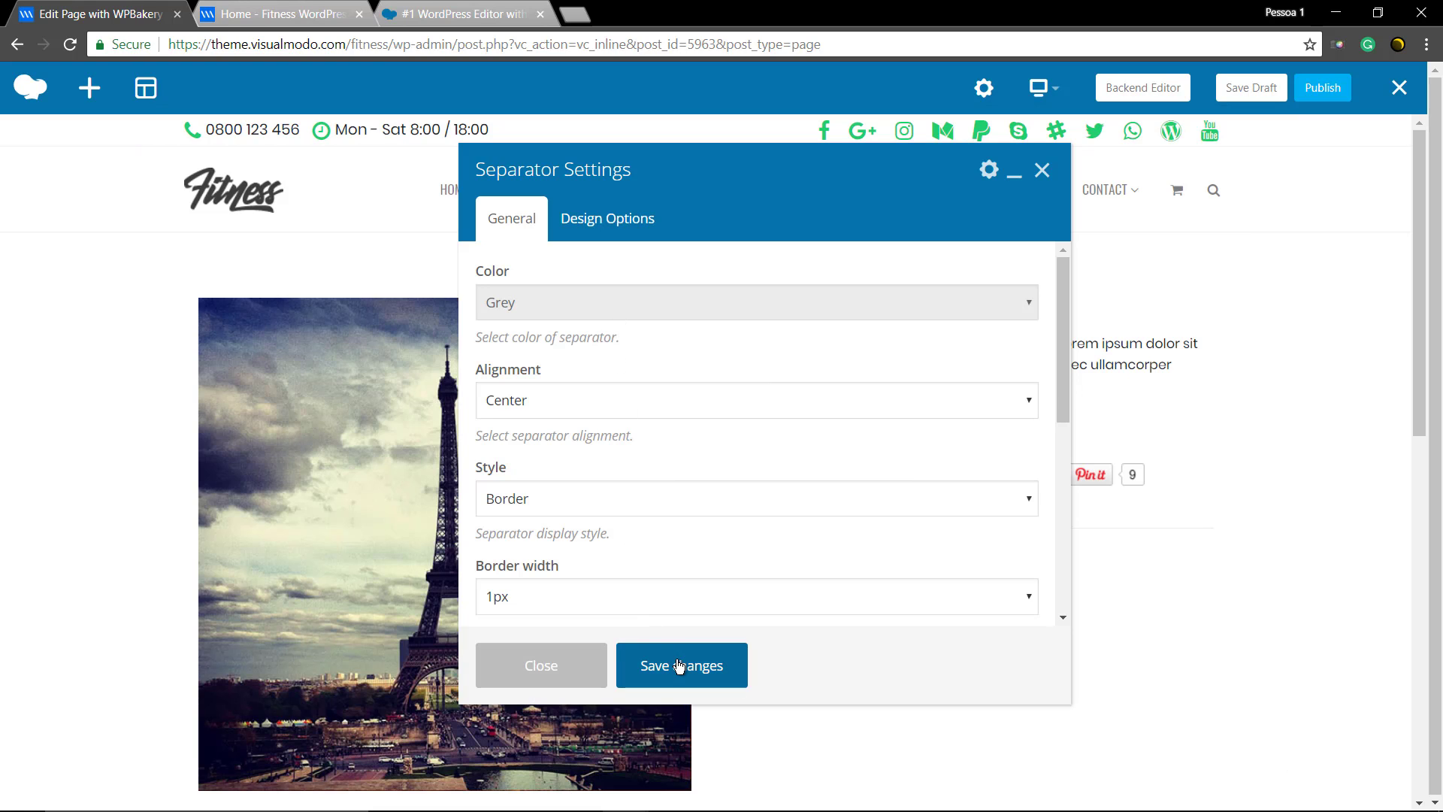
scroll(639, 504, "down", 2)
scroll(637, 504, "down", 1)
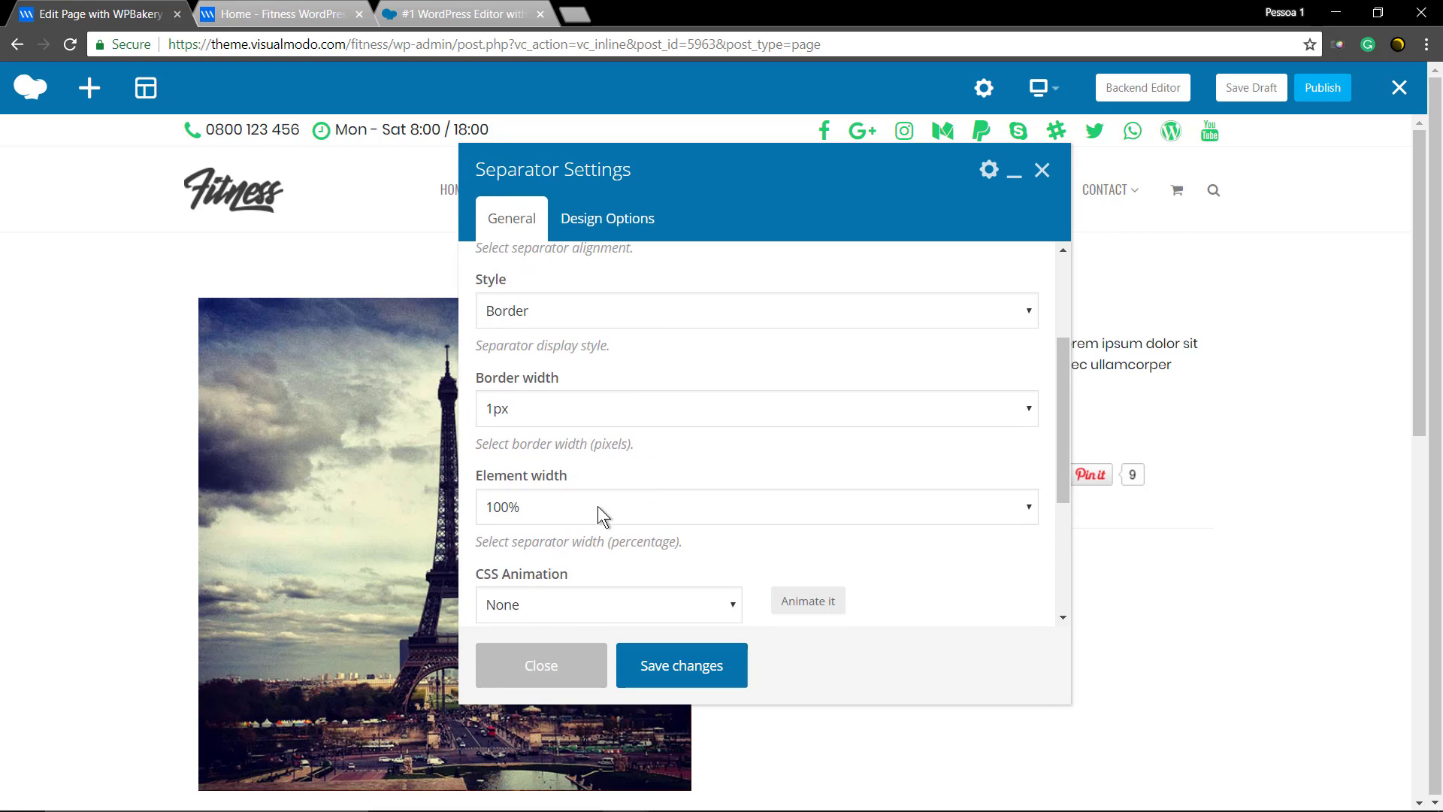
left_click(598, 506)
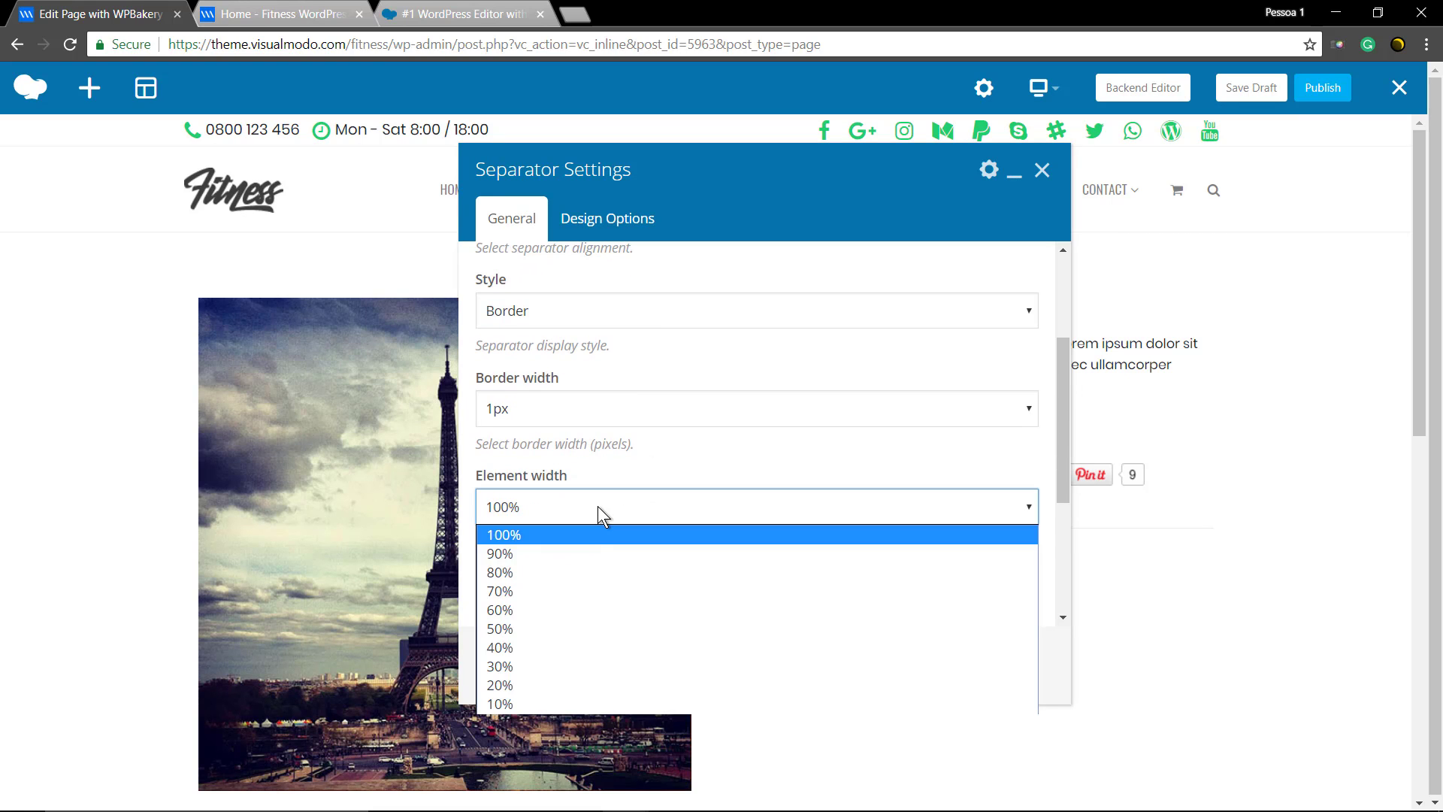
left_click(583, 703)
left_click(659, 664)
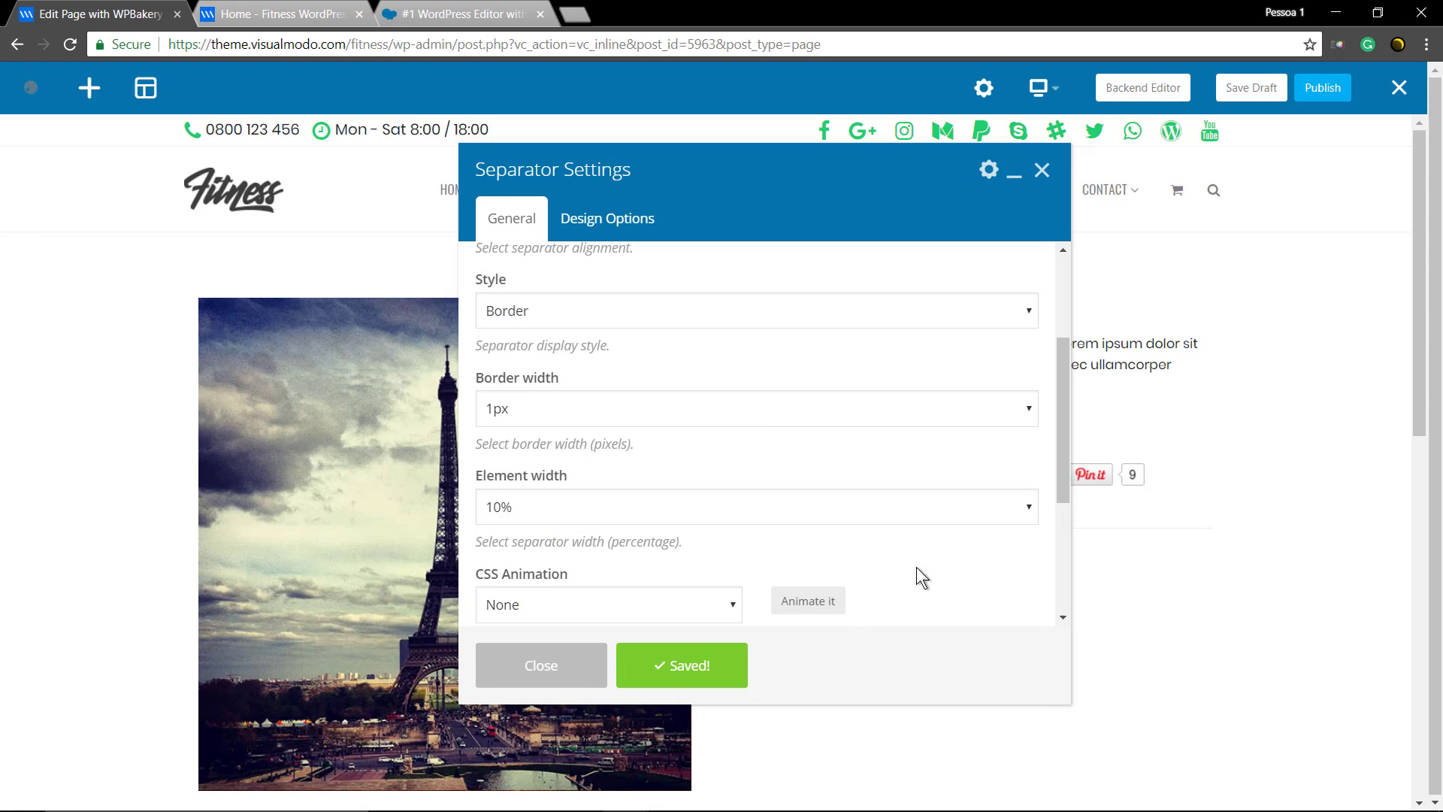
scroll(575, 440, "down", 2)
scroll(575, 440, "down", 1)
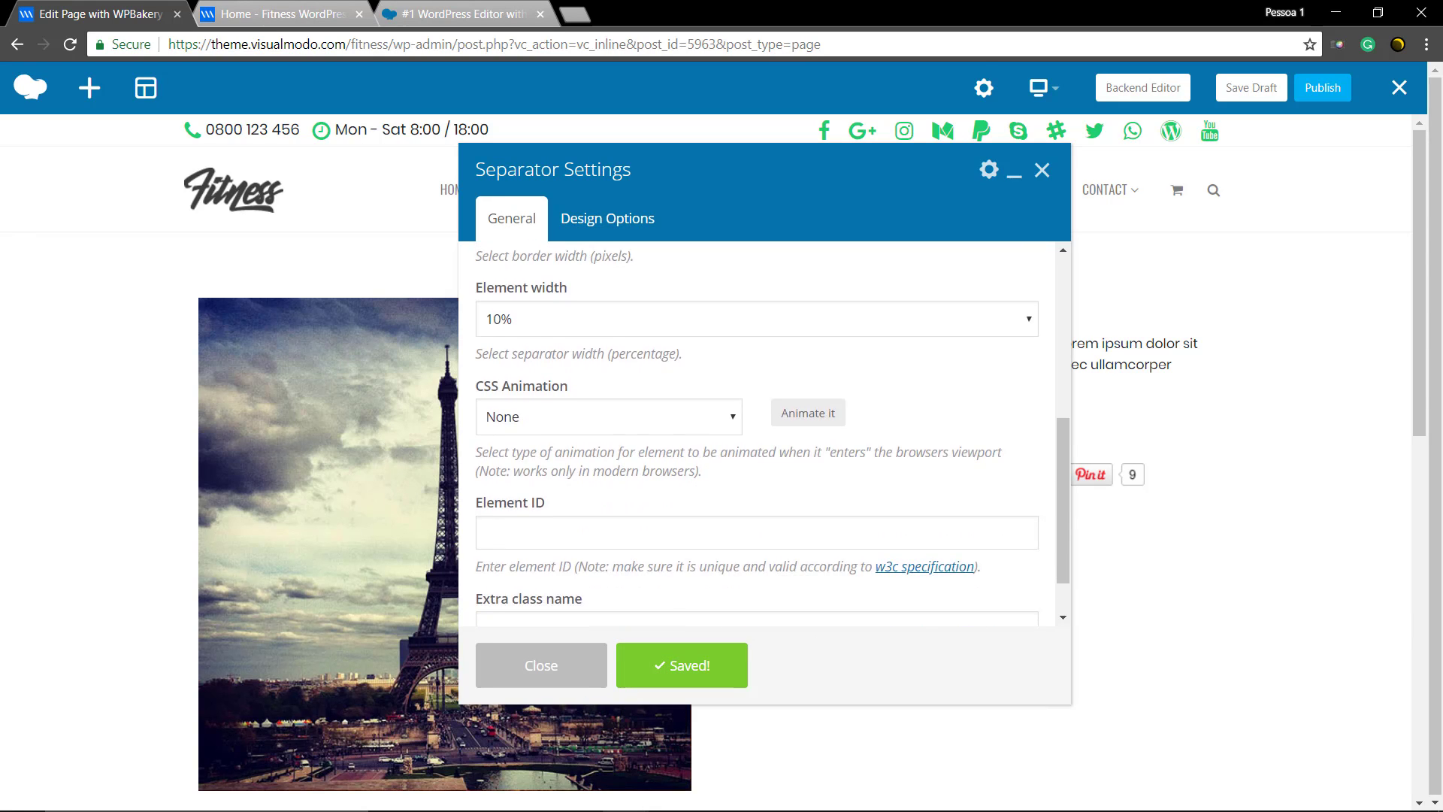
scroll(575, 440, "up", 4)
scroll(576, 441, "up", 2)
- Align the separator Left, save, and drag it below the heading
left_click(558, 400)
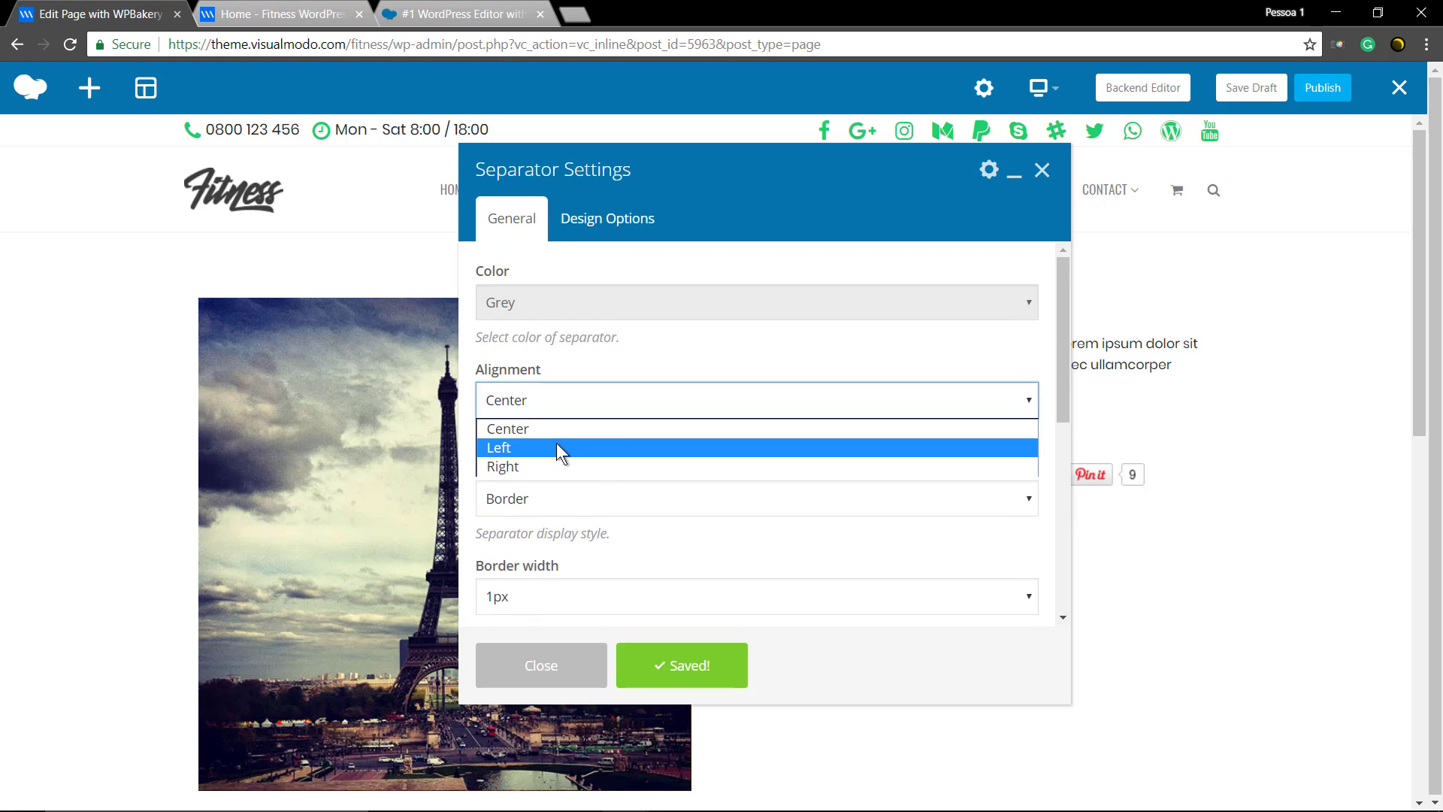
left_click(556, 447)
left_click(687, 666)
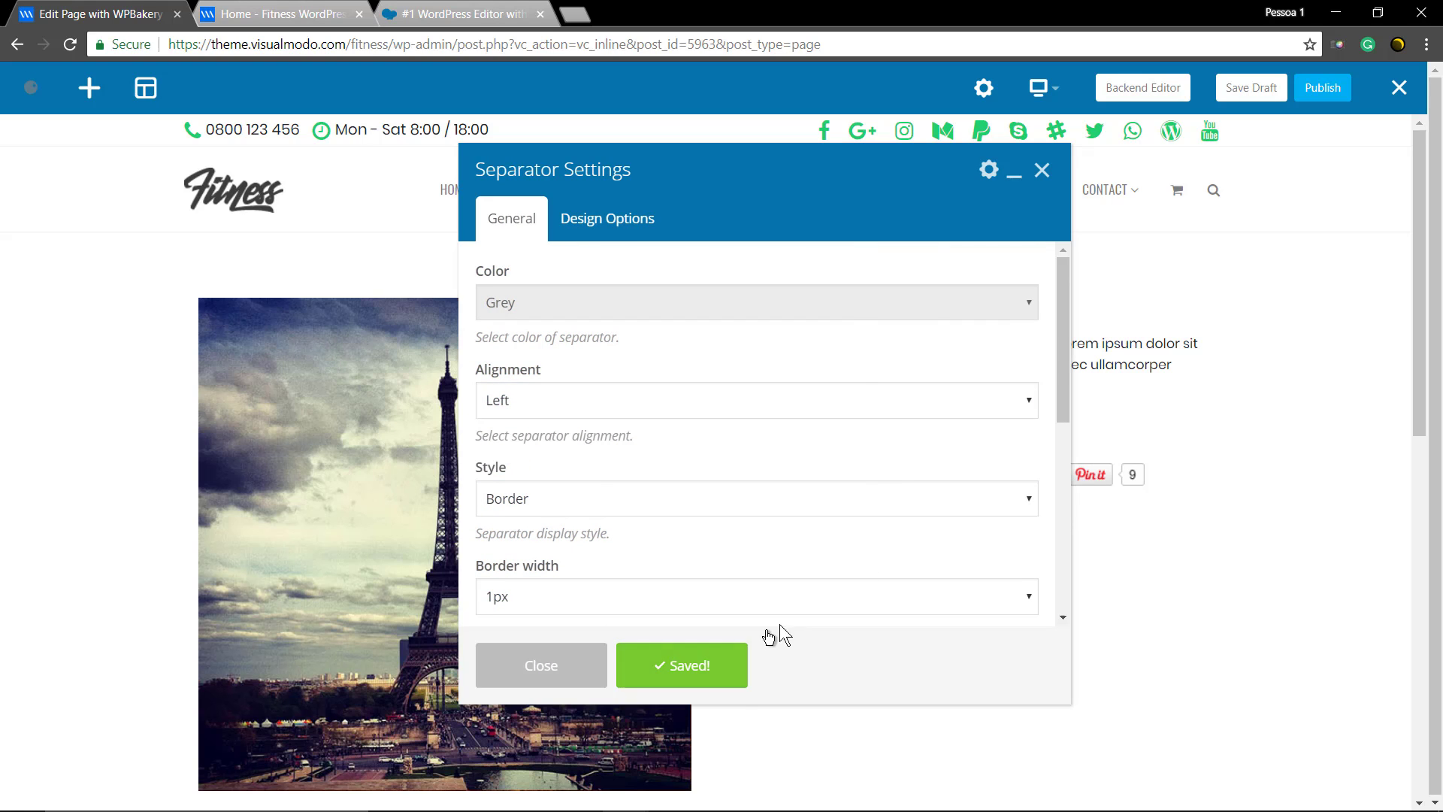
left_click(1044, 171)
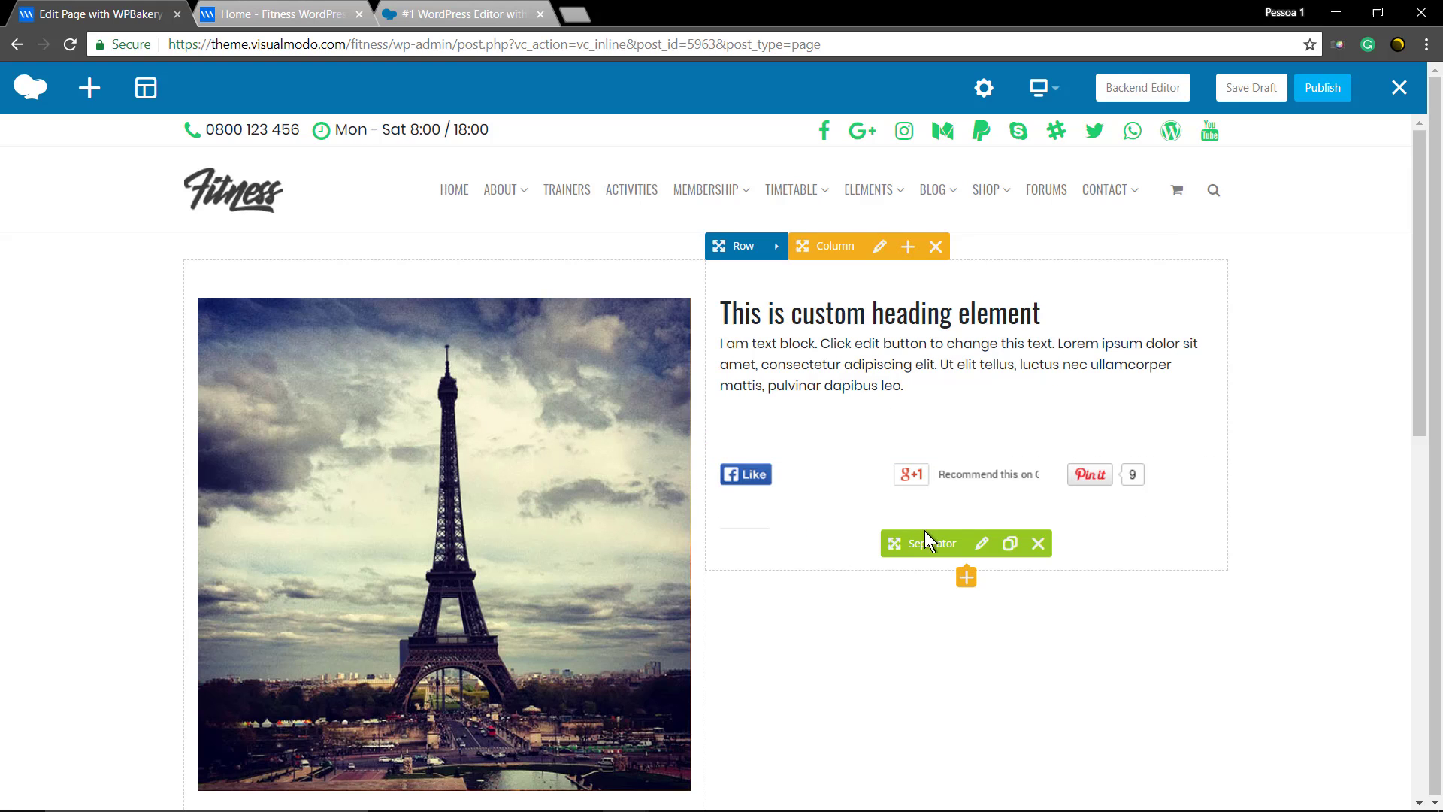
left_click_drag(925, 542, 925, 339)
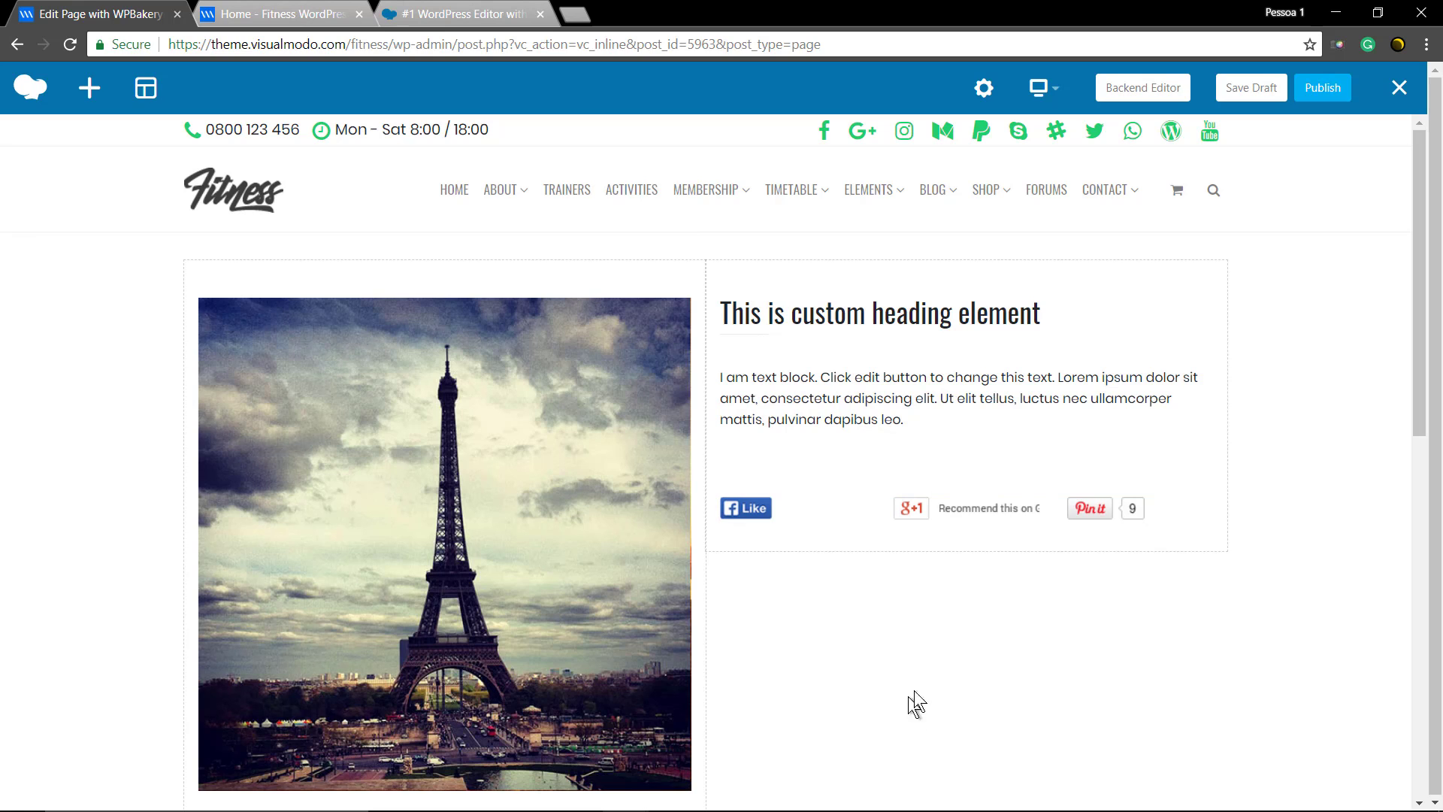
left_click(1038, 88)
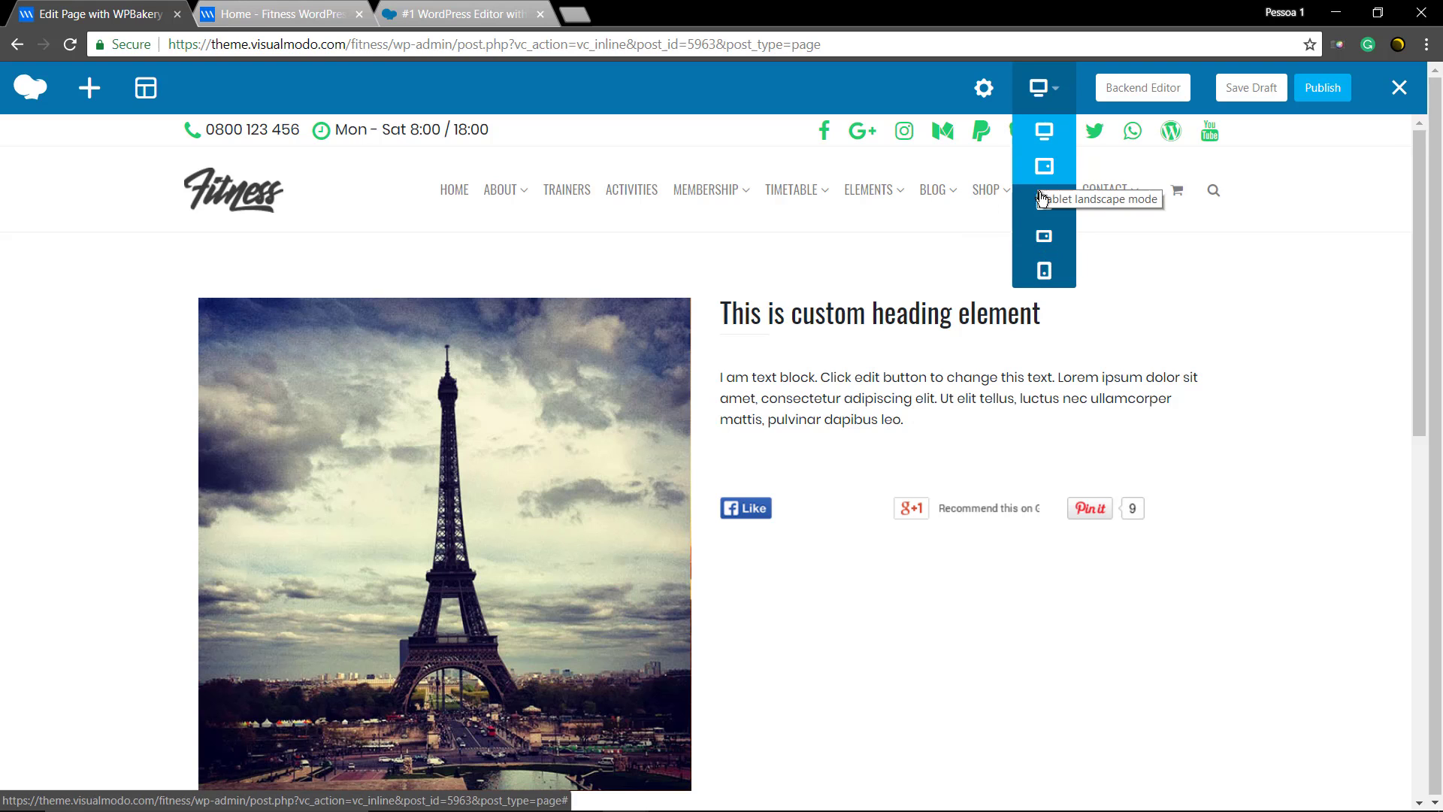
left_click(1046, 270)
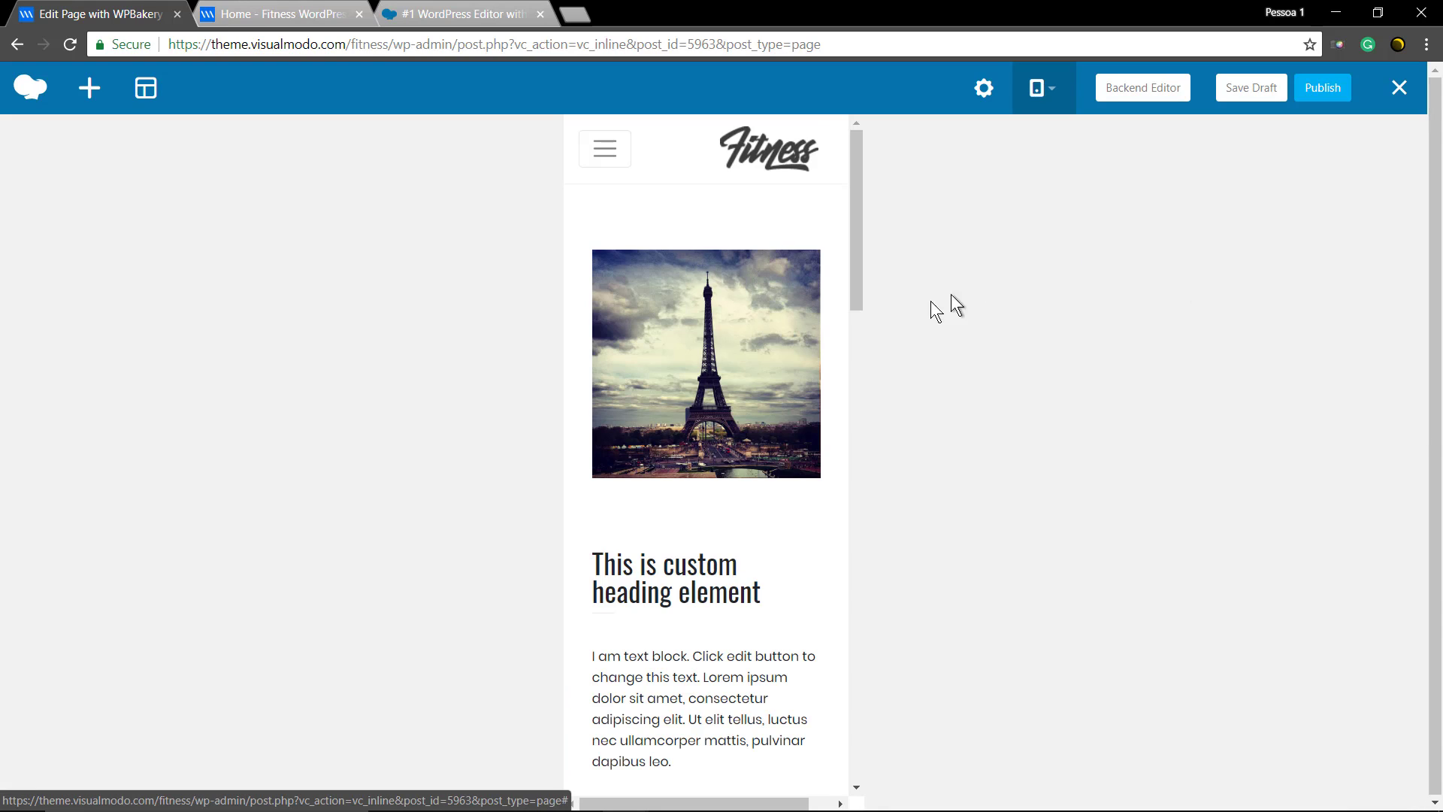
scroll(753, 417, "down", 3)
scroll(753, 416, "down", 2)
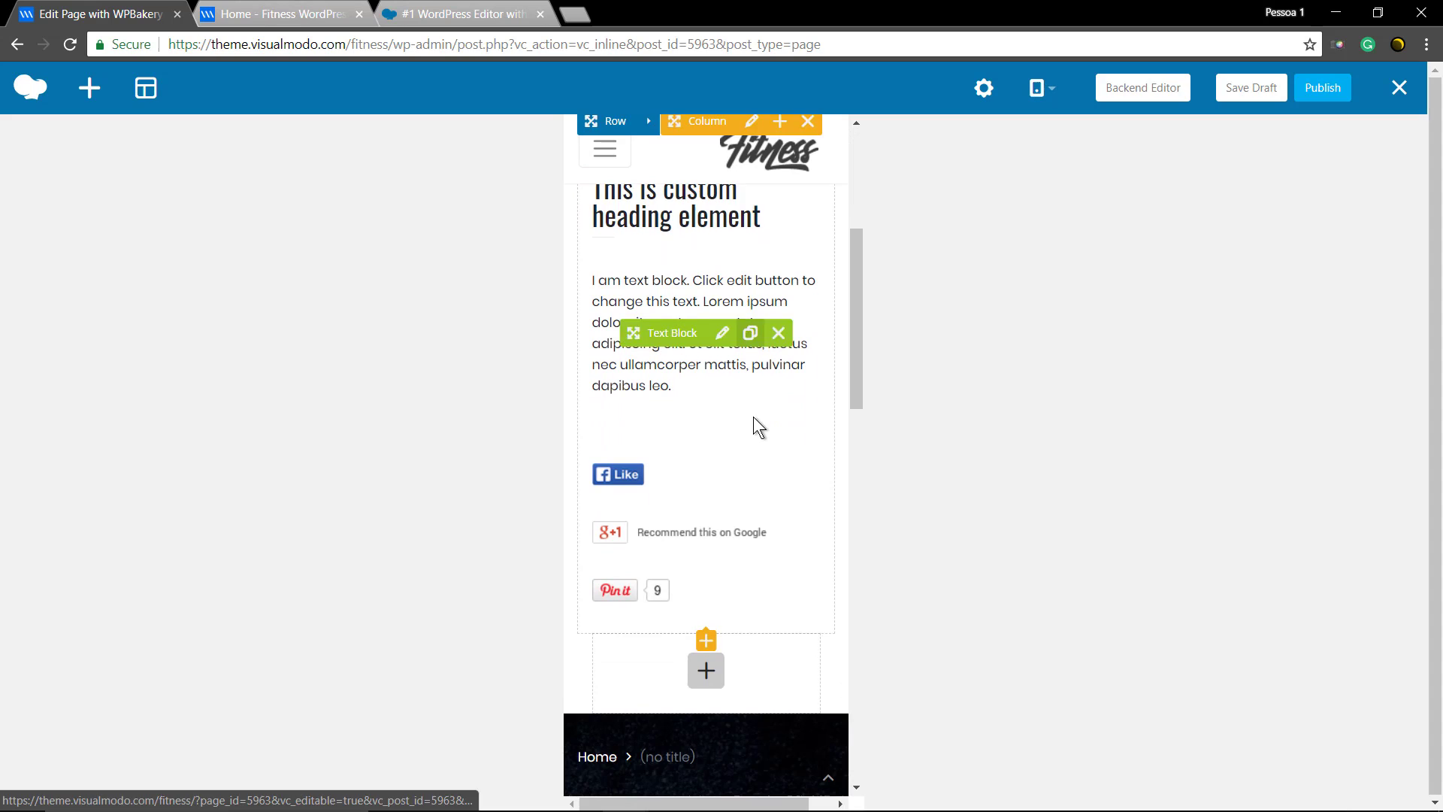
scroll(753, 416, "down", 2)
scroll(753, 417, "up", 5)
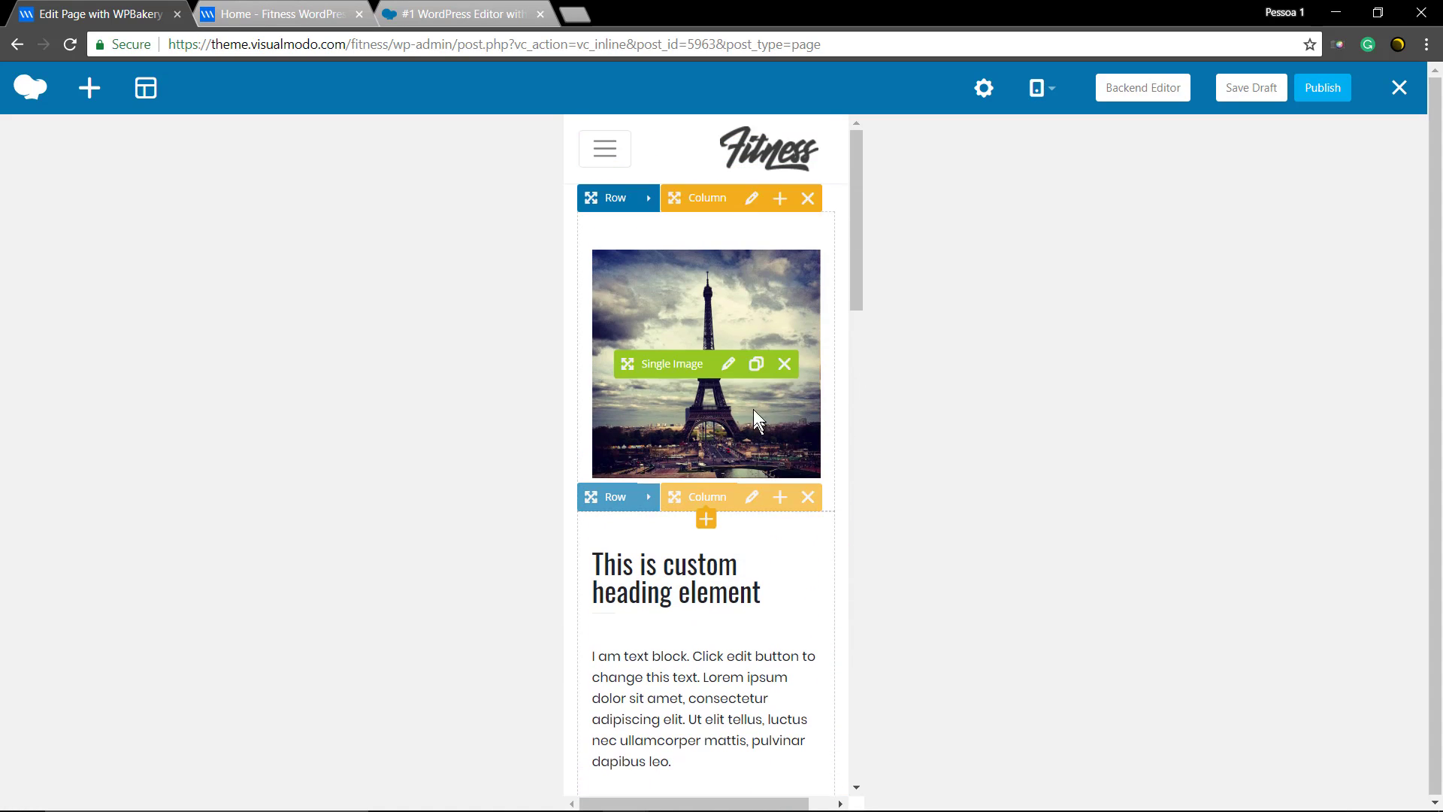
left_click(1037, 88)
left_click(1044, 133)
mouse_move(958, 395)
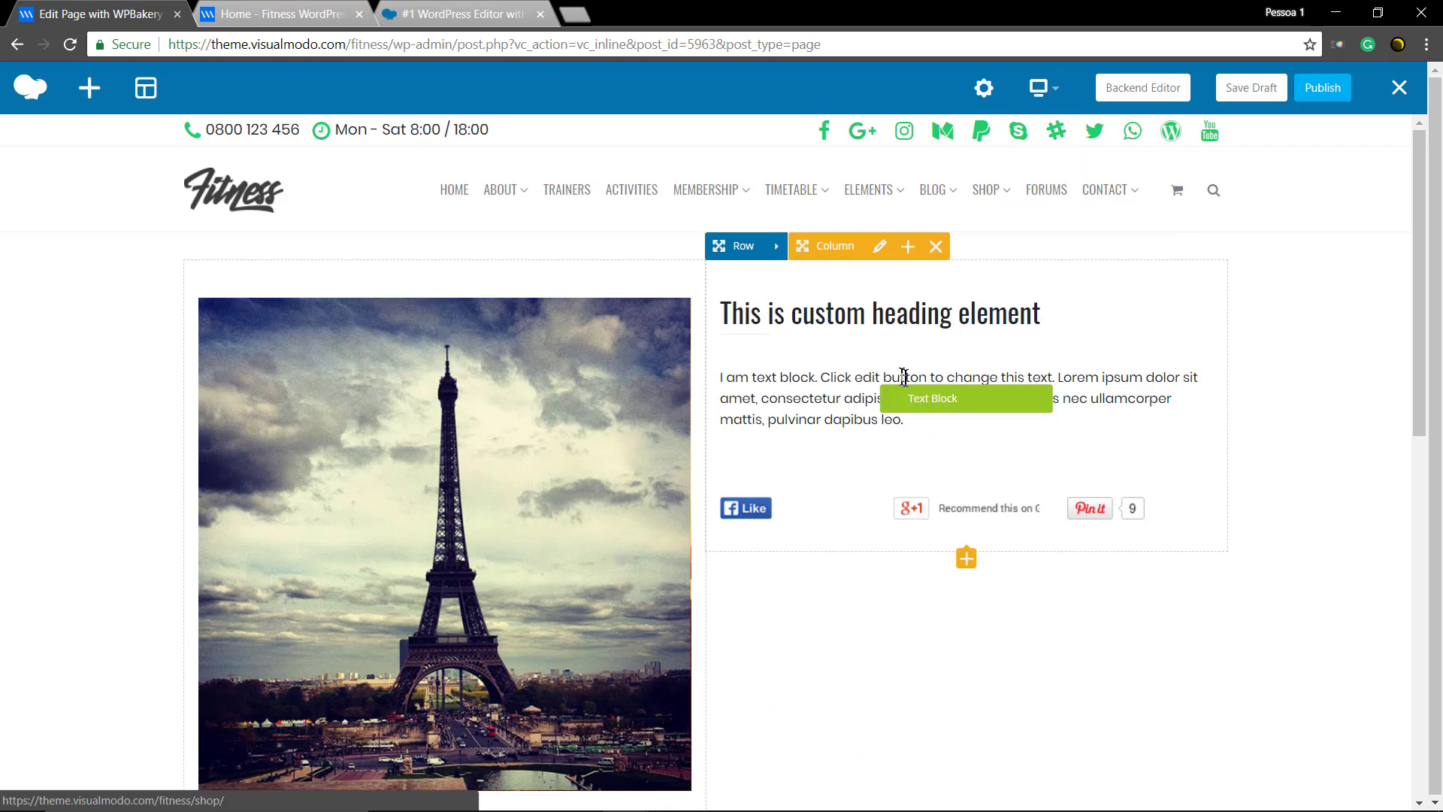
- Publish the Eiffel Tower page and reopen it in the WPBakery Backend Editor layout
left_click(1319, 90)
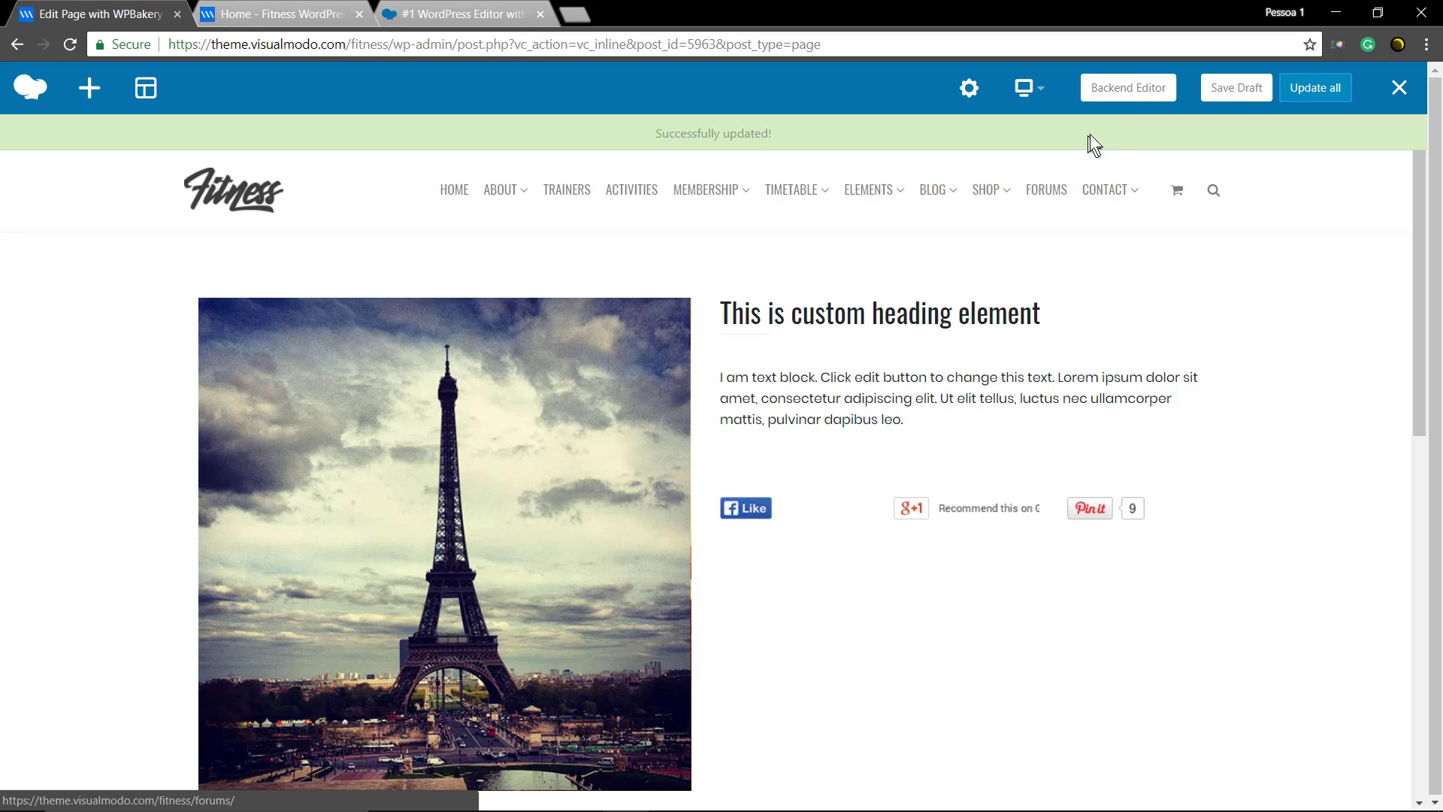
left_click(1128, 88)
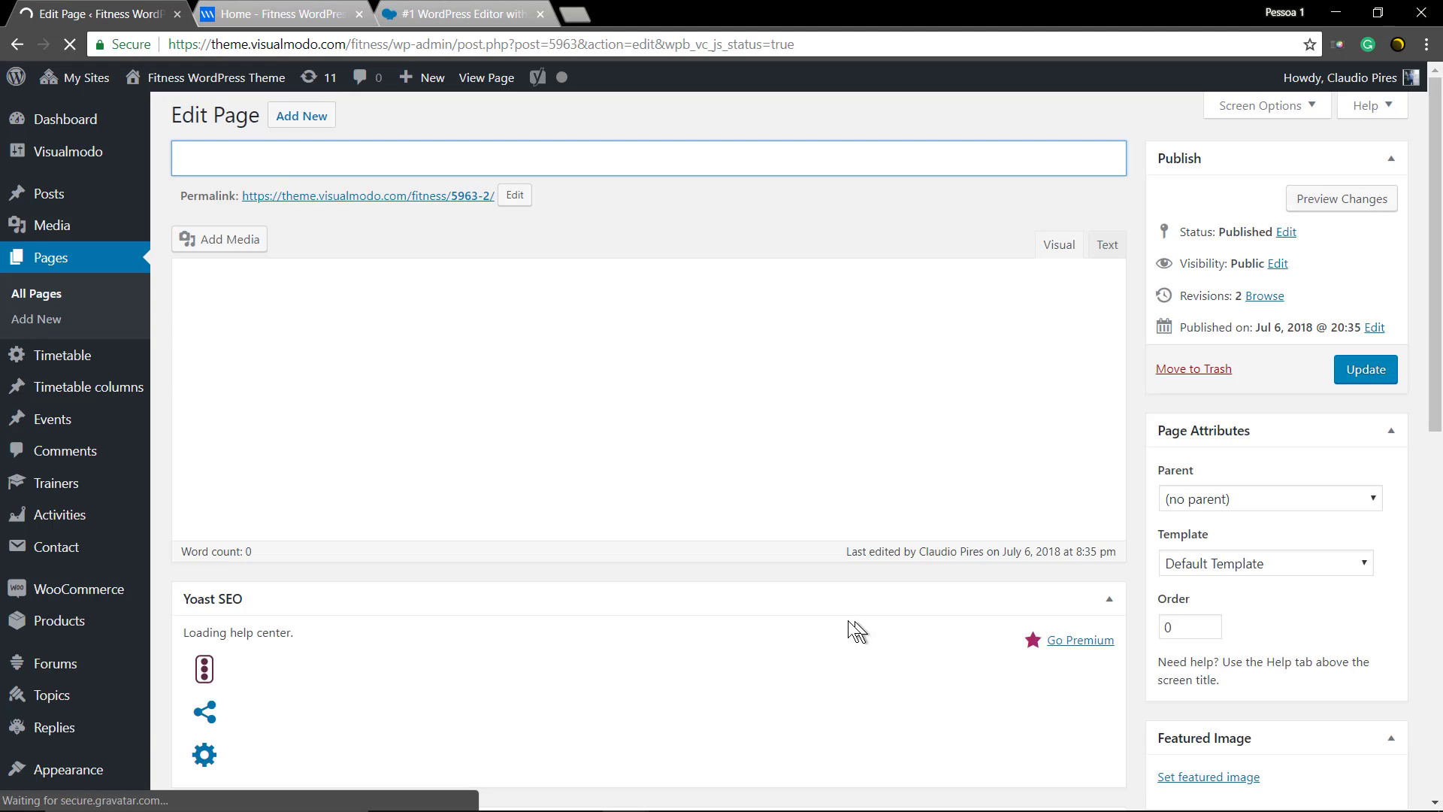
scroll(771, 597, "down", 1)
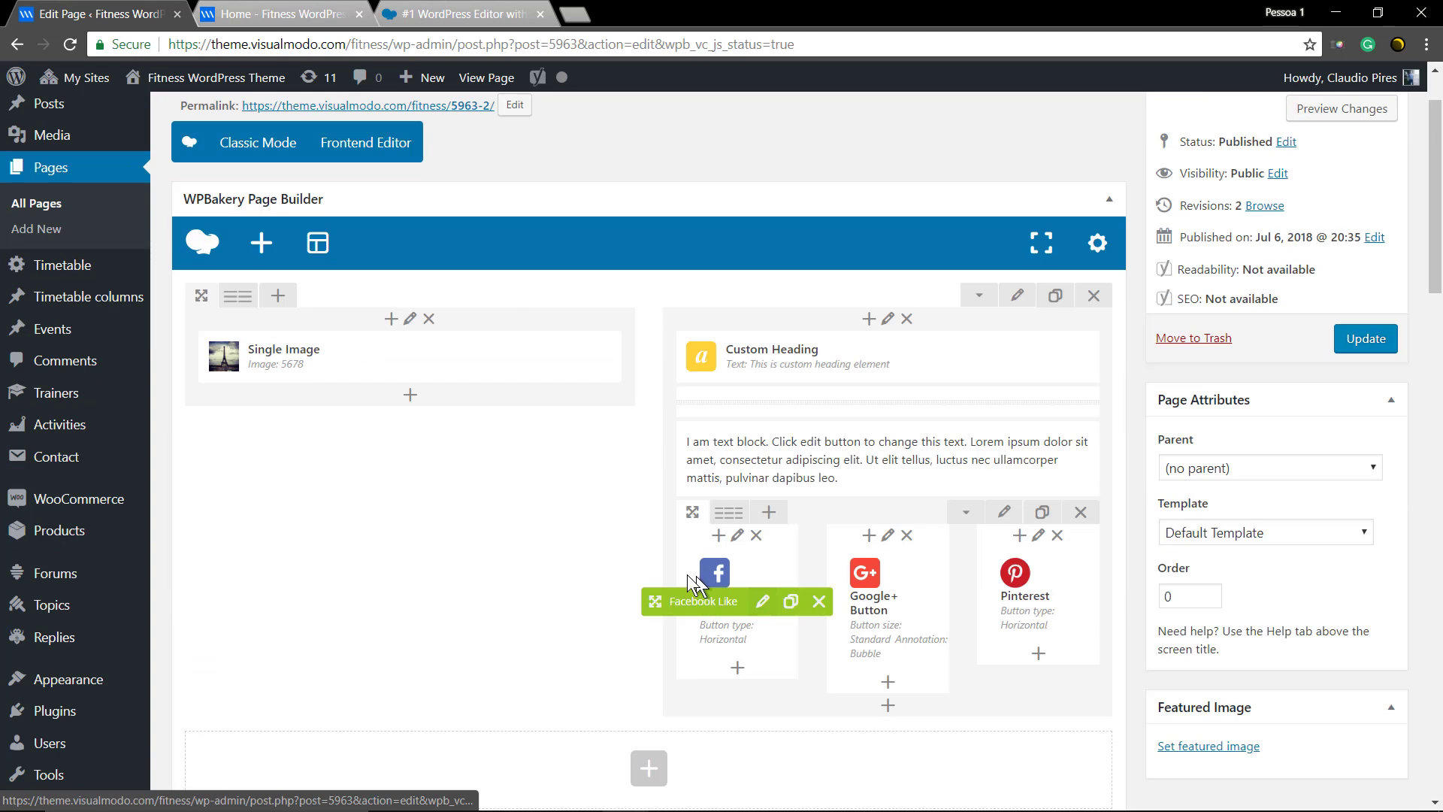